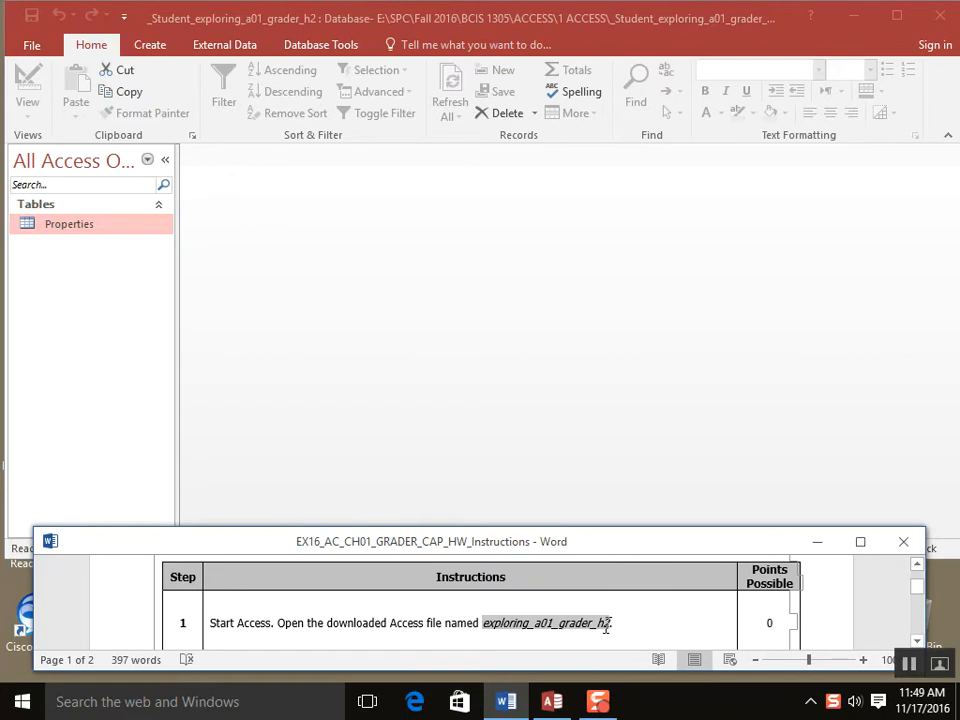
- From the File menu, choose Save Database As in Access Database format
{"action": "left_click", "coordinate": [482, 622]}
{"action": "left_click", "coordinate": [24, 47]}
{"action": "left_click", "coordinate": [24, 47]}
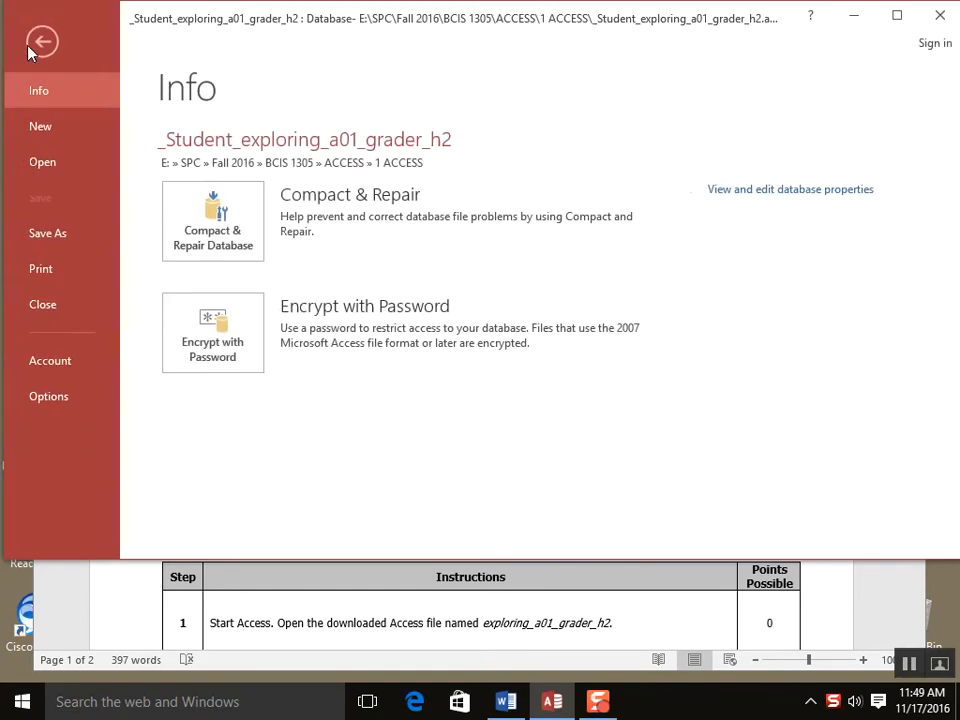
{"action": "left_click", "coordinate": [56, 237]}
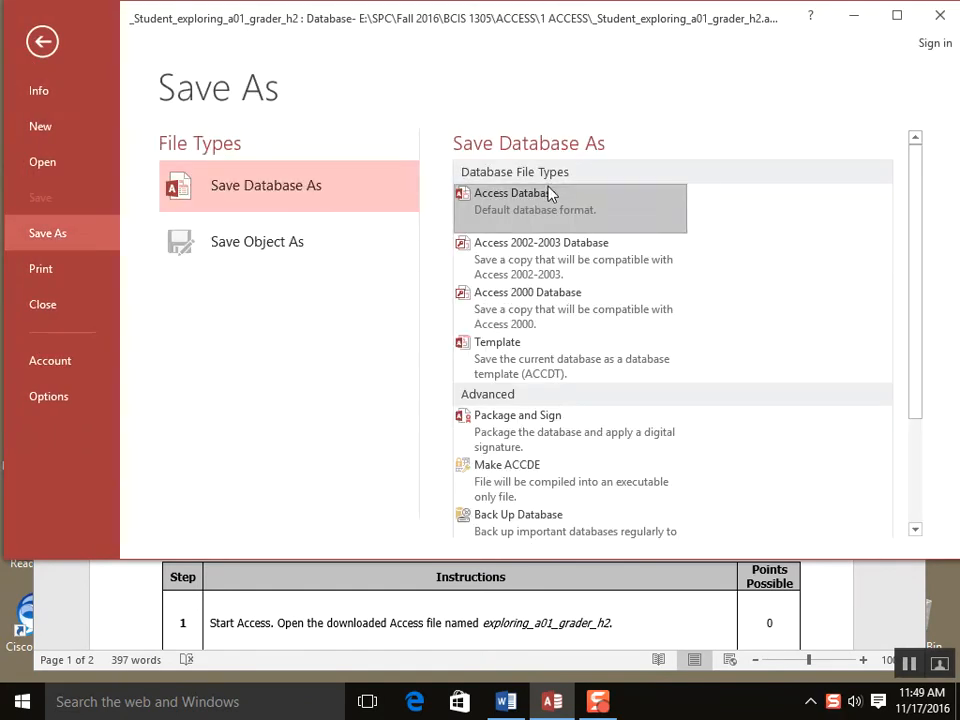
{"action": "scroll", "coordinate": [548, 204], "scroll_direction": "down", "scroll_amount": 3}
{"action": "scroll", "coordinate": [549, 206], "scroll_direction": "down", "scroll_amount": 1}
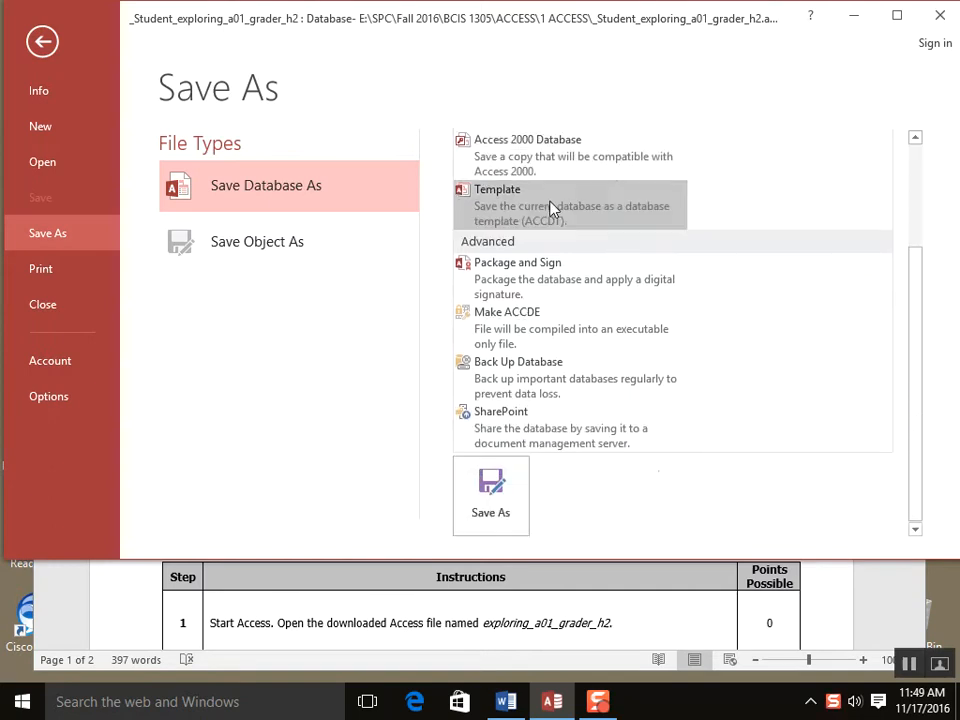
{"action": "left_click", "coordinate": [492, 497]}
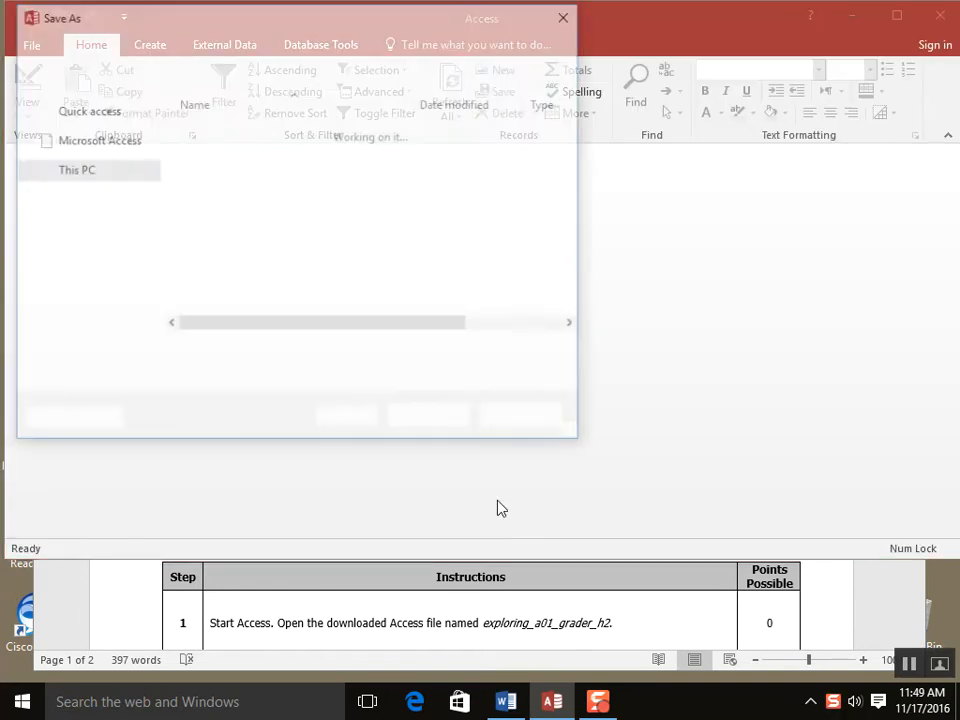
- Browse to the E: > SPC > Fall 2016 > BCIS 1305 > ACCESS > 1 ACCESS folder
{"action": "left_click_drag", "start_coordinate": [148, 223], "coordinate": [154, 304]}
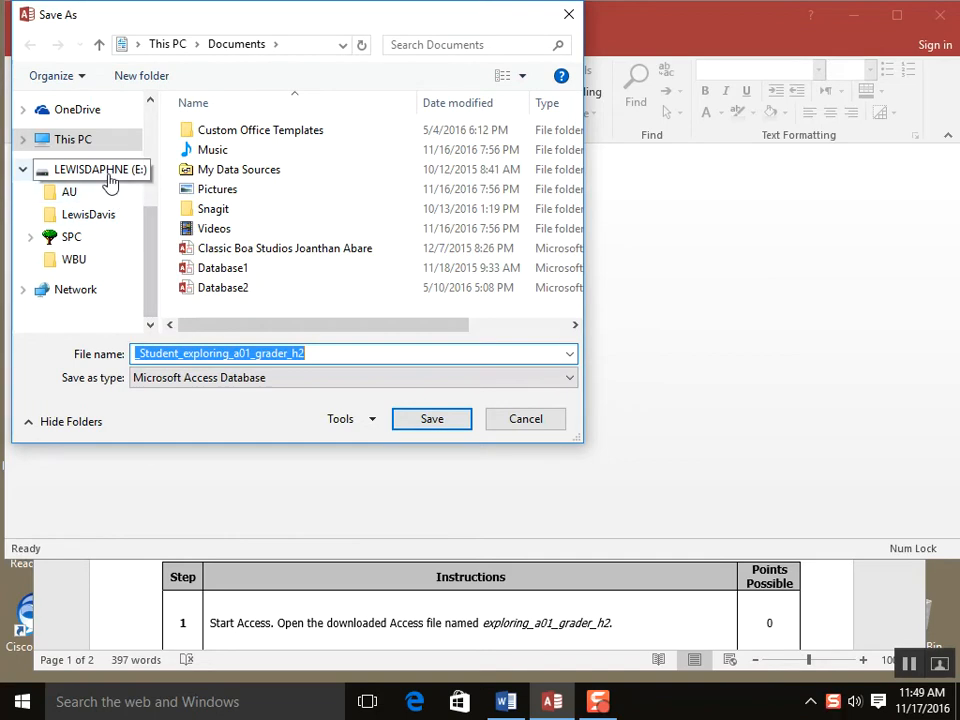
{"action": "left_click", "coordinate": [73, 240]}
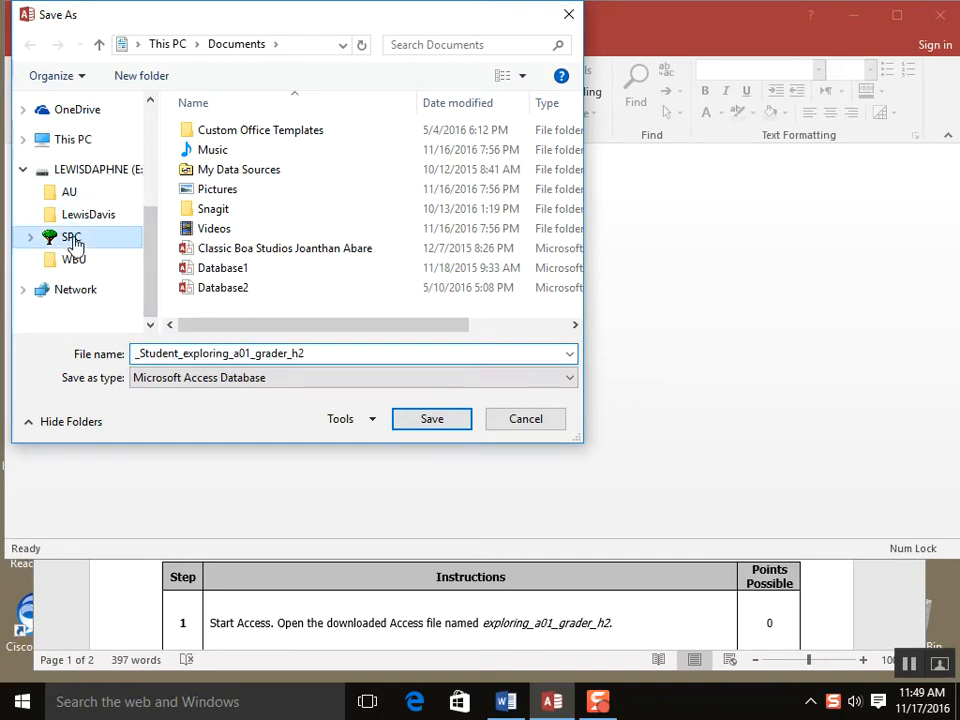
{"action": "double_click", "coordinate": [242, 129]}
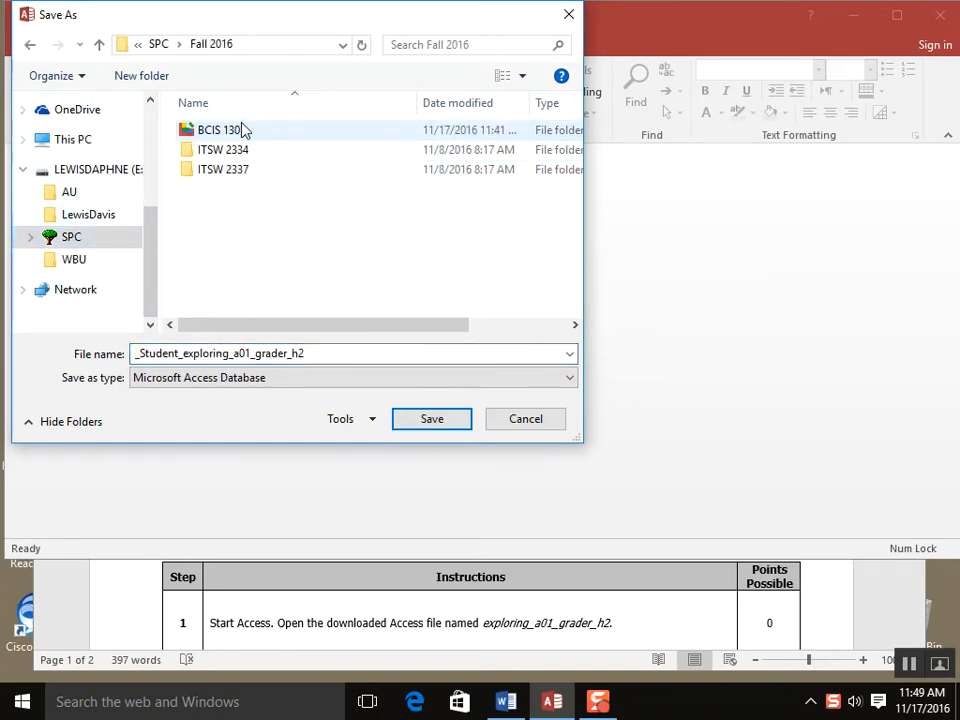
{"action": "double_click", "coordinate": [242, 129]}
{"action": "double_click", "coordinate": [242, 130]}
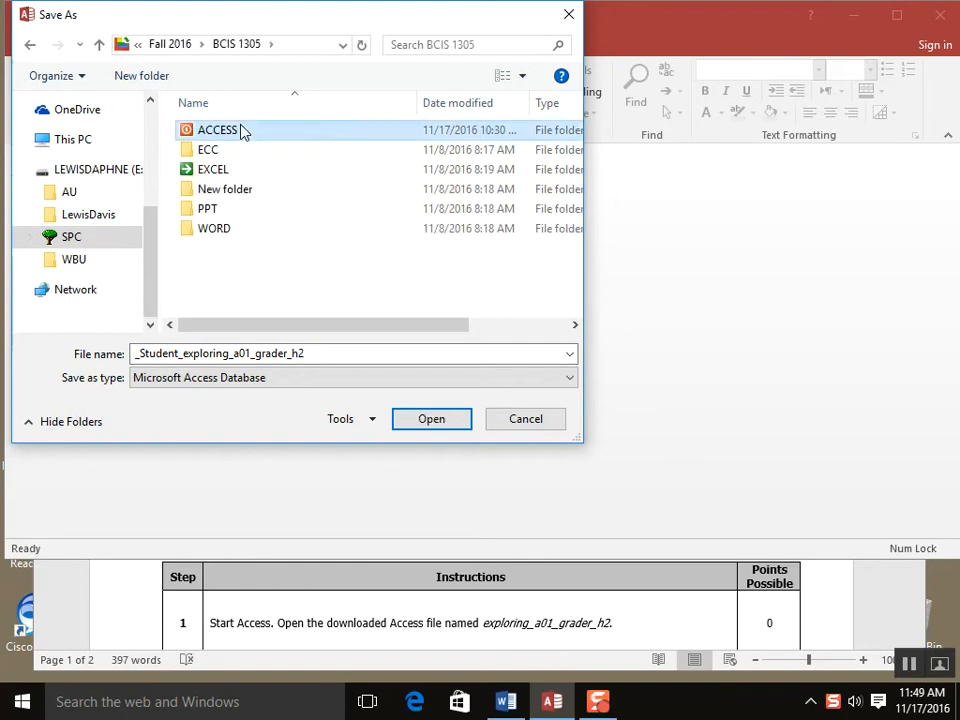
{"action": "left_click", "coordinate": [242, 130]}
{"action": "double_click", "coordinate": [242, 130]}
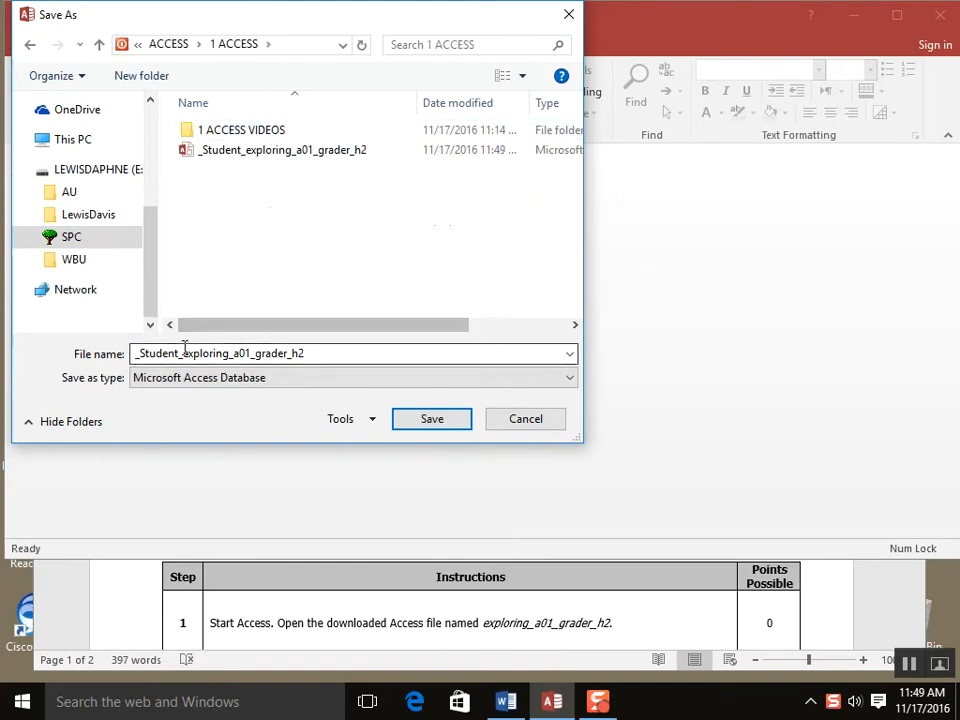
{"action": "double_click", "coordinate": [178, 353]}
- Name the file 1INCLASS501_exploring_a01_grader_h2 plus the student's name and save it
{"action": "left_click", "coordinate": [178, 353]}
{"action": "double_click", "coordinate": [178, 353]}
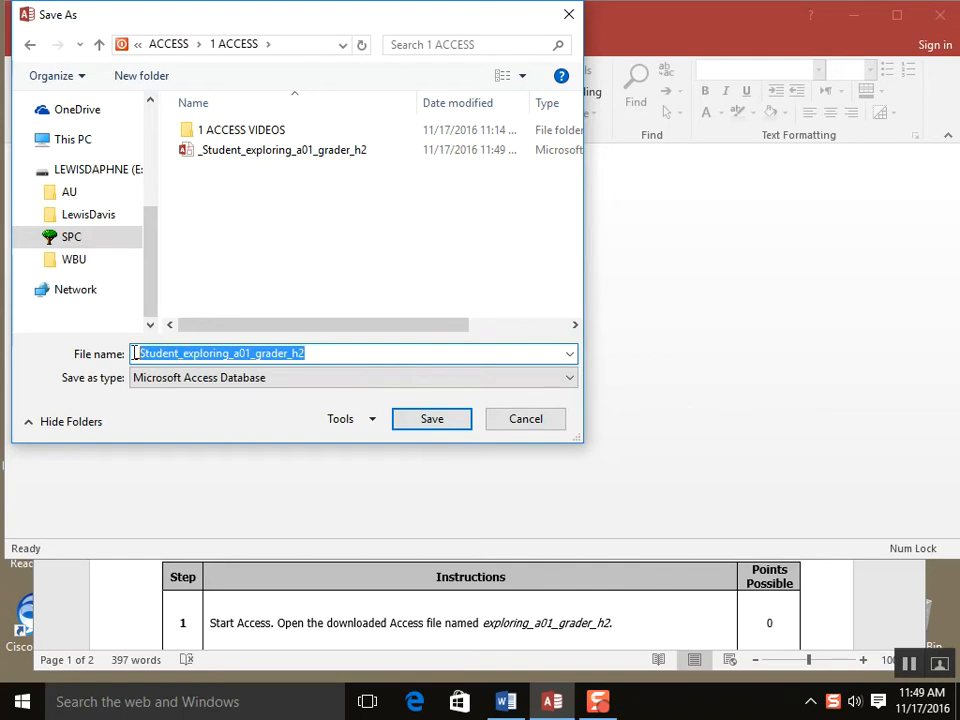
{"action": "left_click", "coordinate": [178, 353]}
{"action": "double_click", "coordinate": [178, 353]}
{"action": "left_click", "coordinate": [178, 353]}
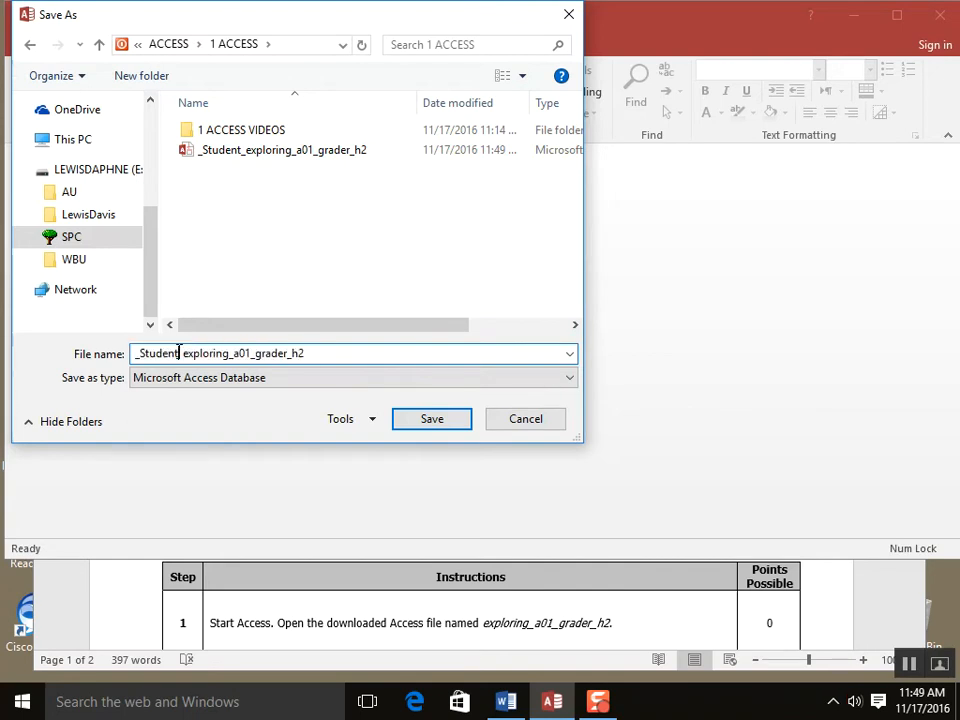
{"action": "key", "text": "BackSpace"}
{"action": "key", "text": "BackSpace"}
{"action": "key", "text": "BackSpace"}
{"action": "key", "text": "BackSpace"}
{"action": "key", "text": "BackSpace"}
{"action": "key", "text": "BackSpace"}
{"action": "key", "text": "BackSpace"}
{"action": "key", "text": "BackSpace"}
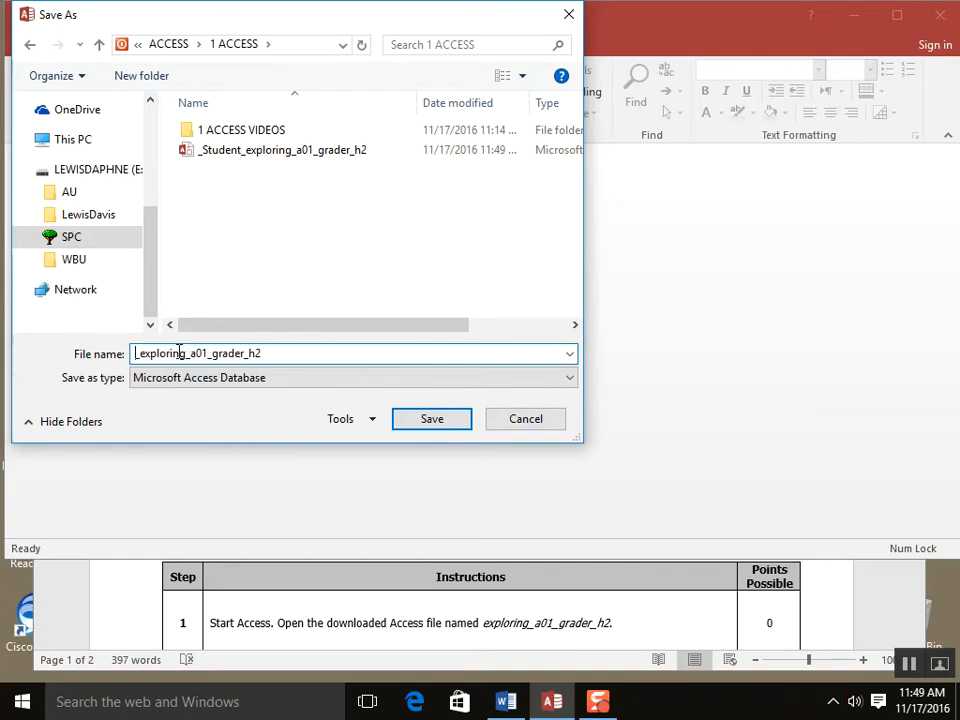
{"action": "type", "text": "1"}
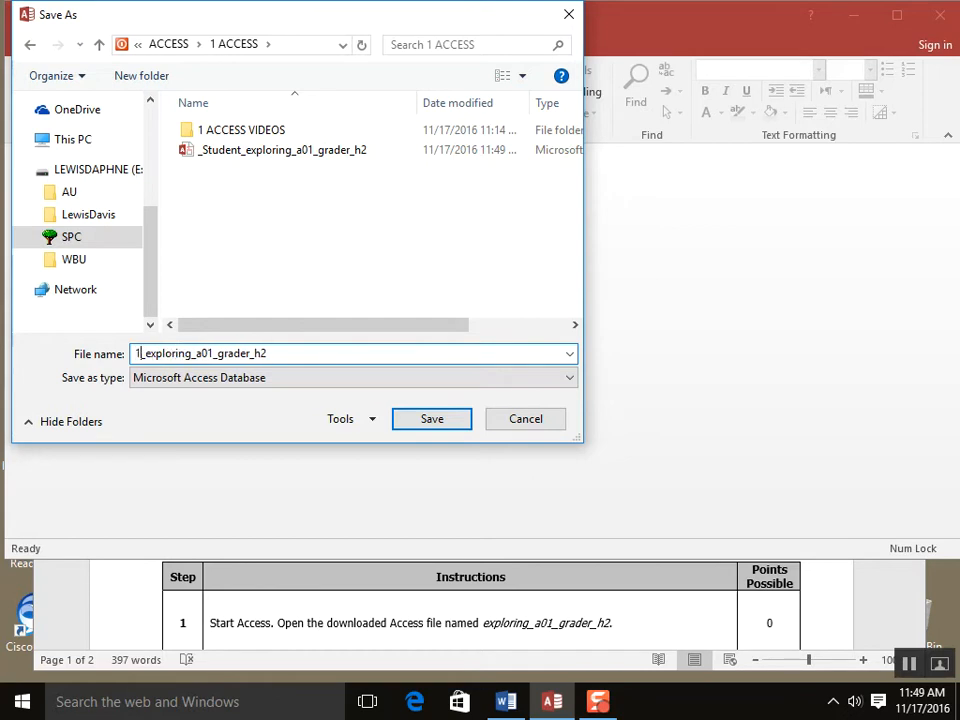
{"action": "type", "text": "INCLASS"}
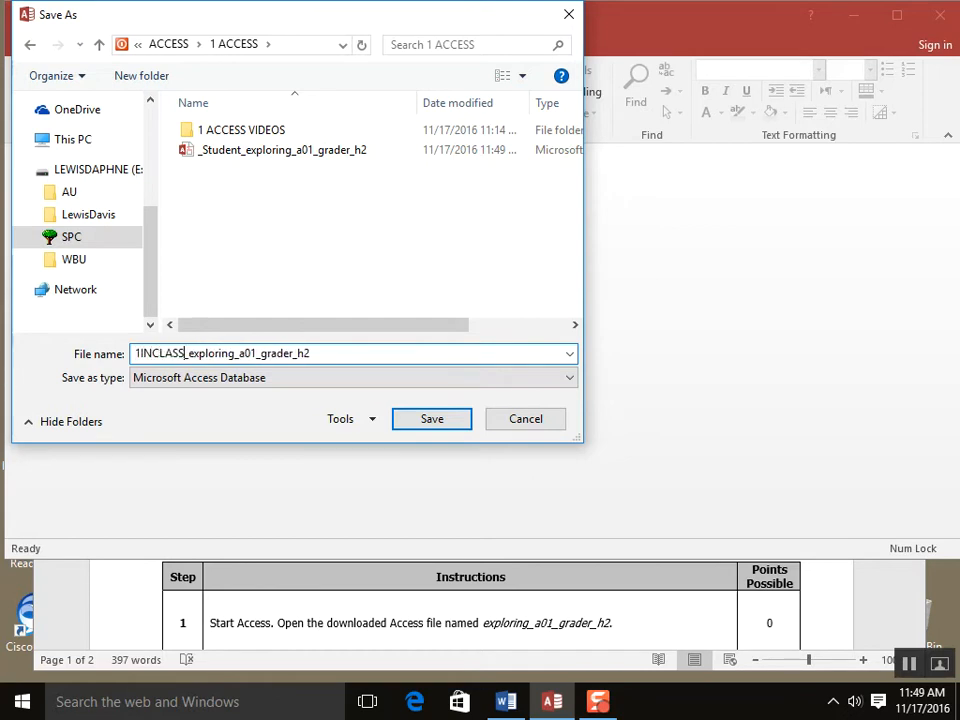
{"action": "type", "text": "5"}
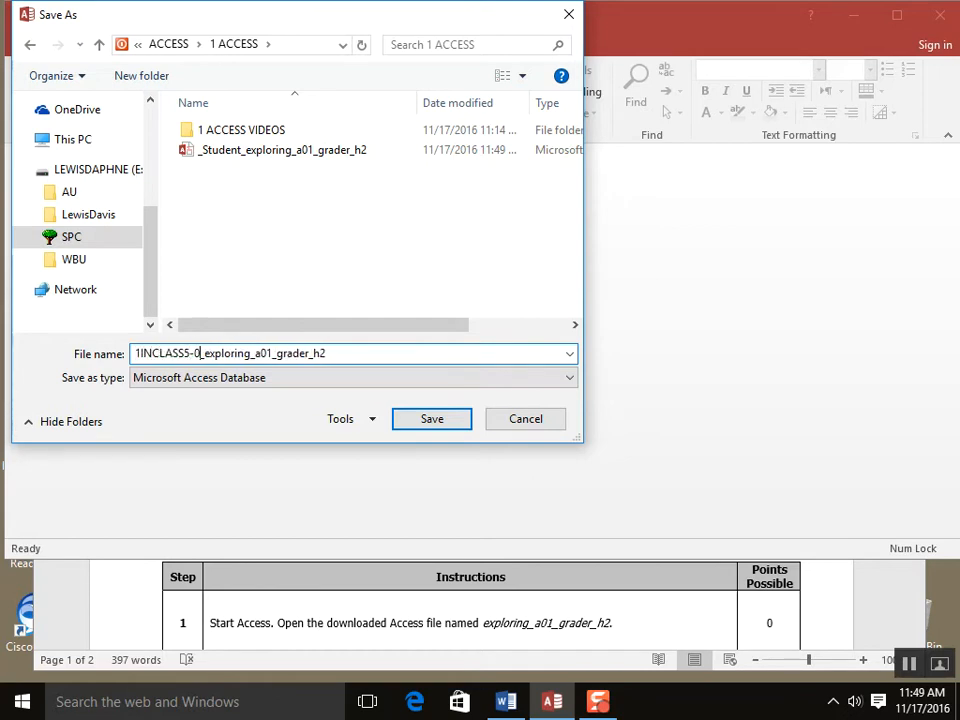
{"action": "type", "text": "20"}
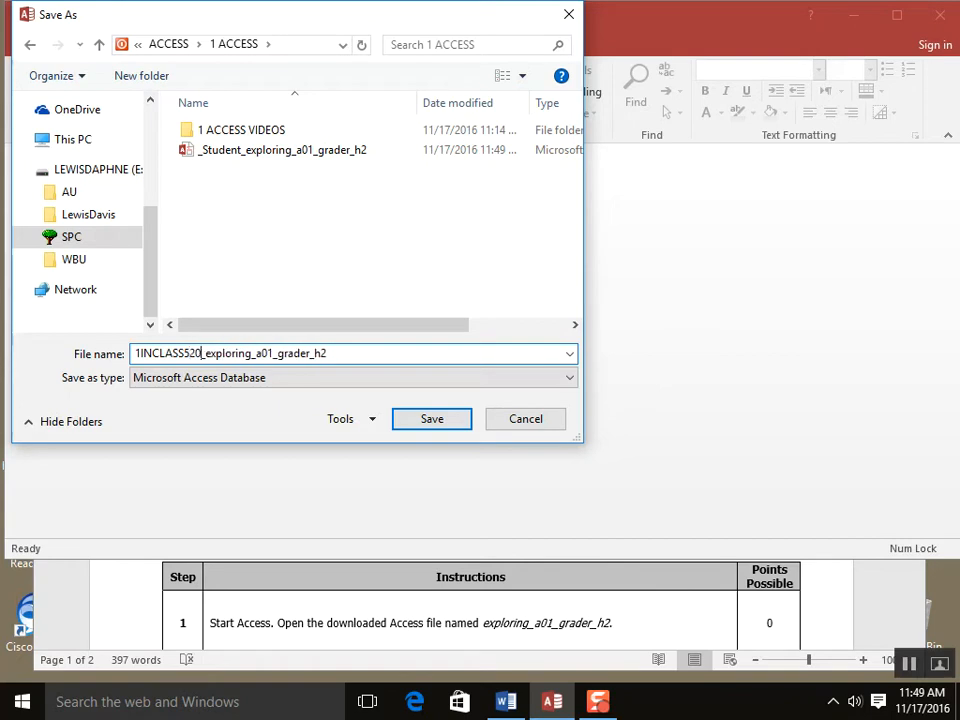
{"action": "key", "text": "BackSpace"}
{"action": "key", "text": "BackSpace"}
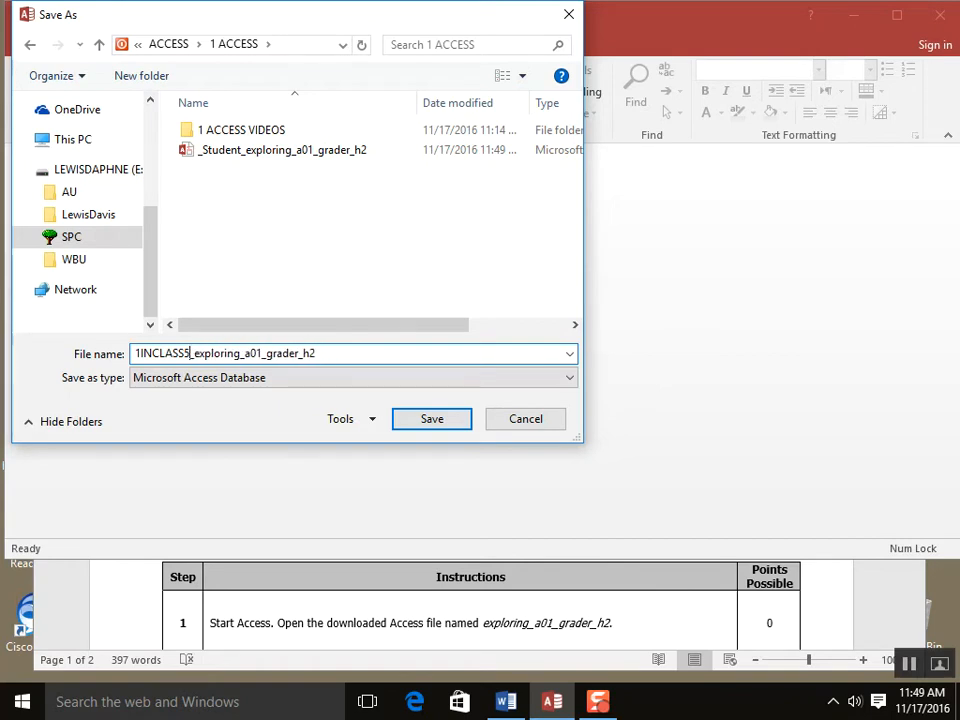
{"action": "type", "text": "01"}
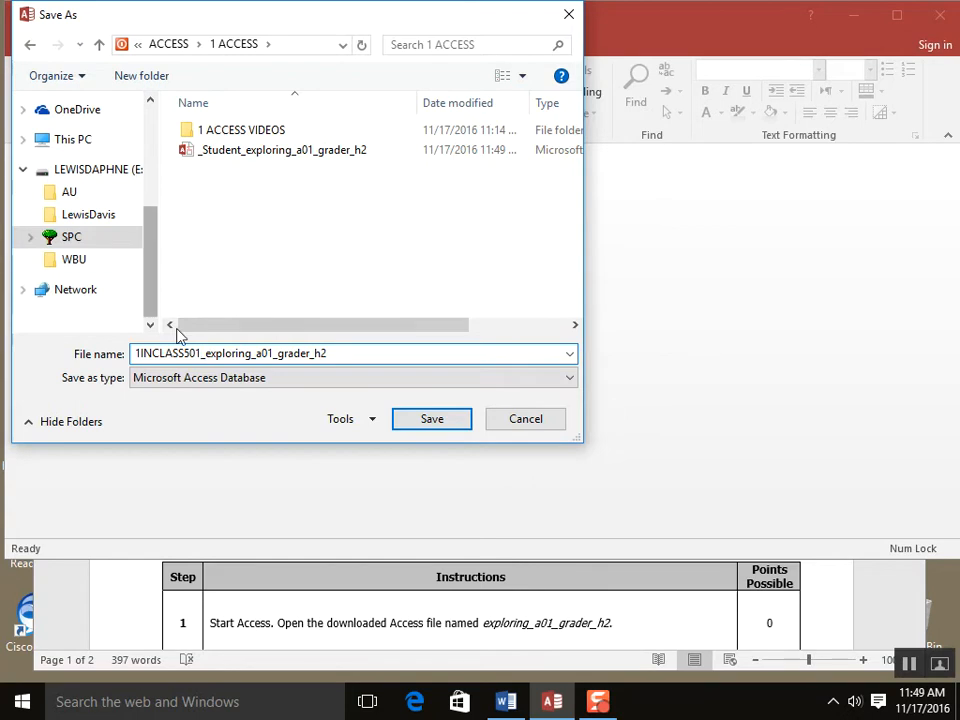
{"action": "left_click", "coordinate": [361, 357]}
{"action": "type", "text": "_"}
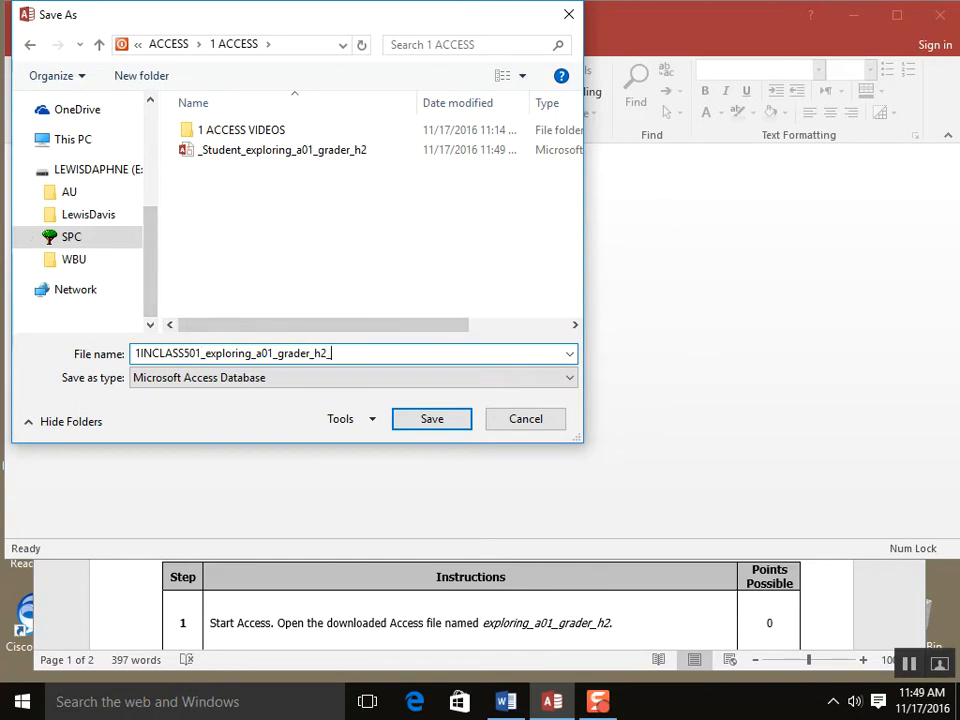
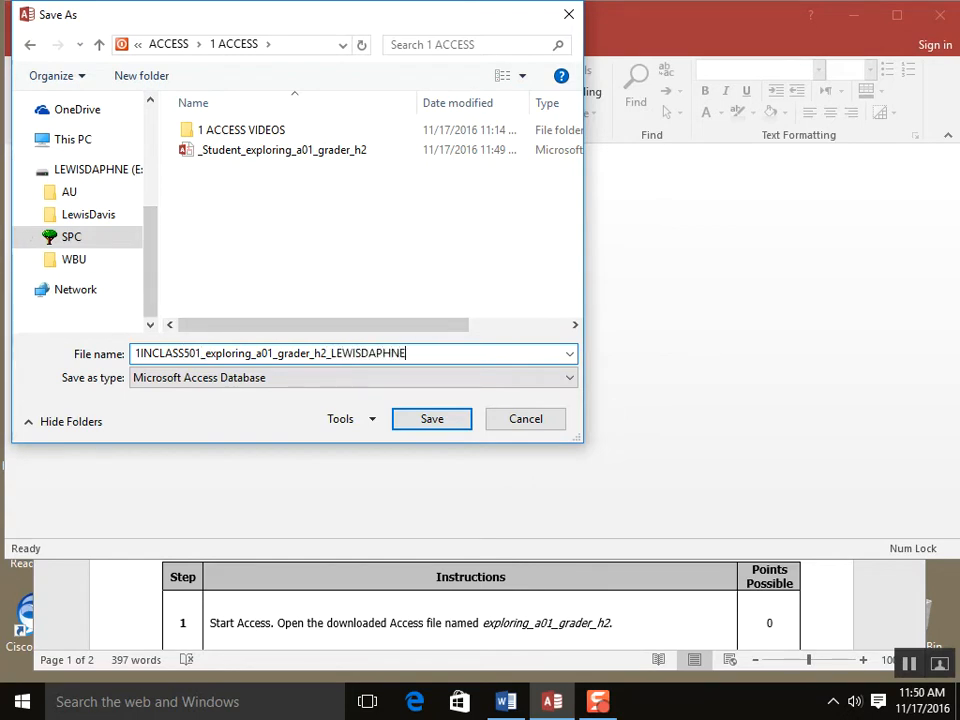
{"action": "left_click", "coordinate": [433, 418]}
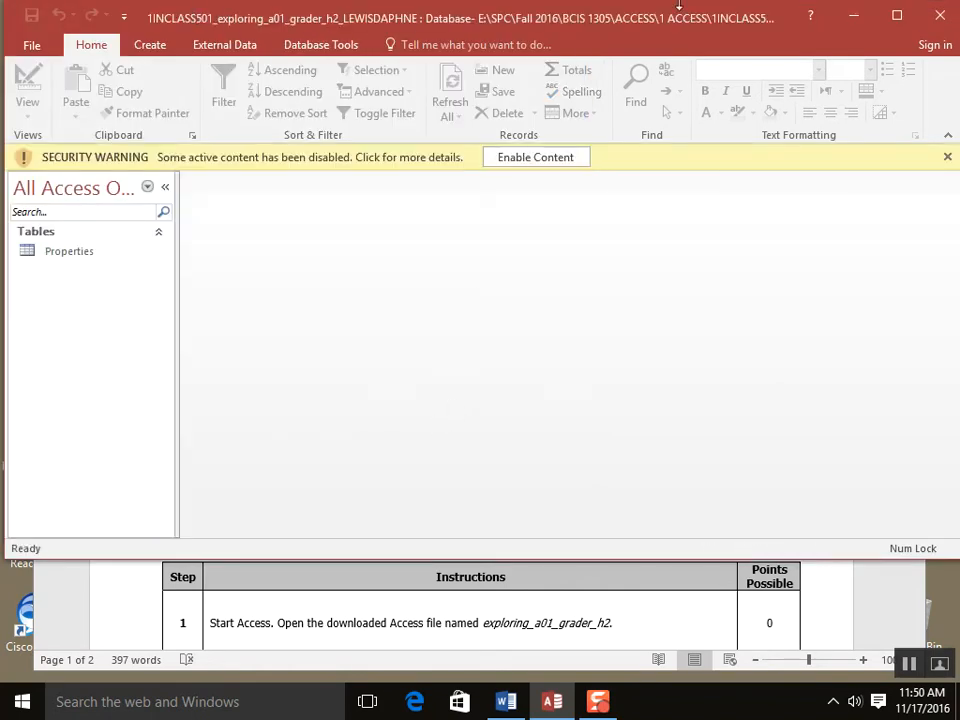
- Enable the database's active content and review the assignment instructions in Word
{"action": "left_click", "coordinate": [538, 159]}
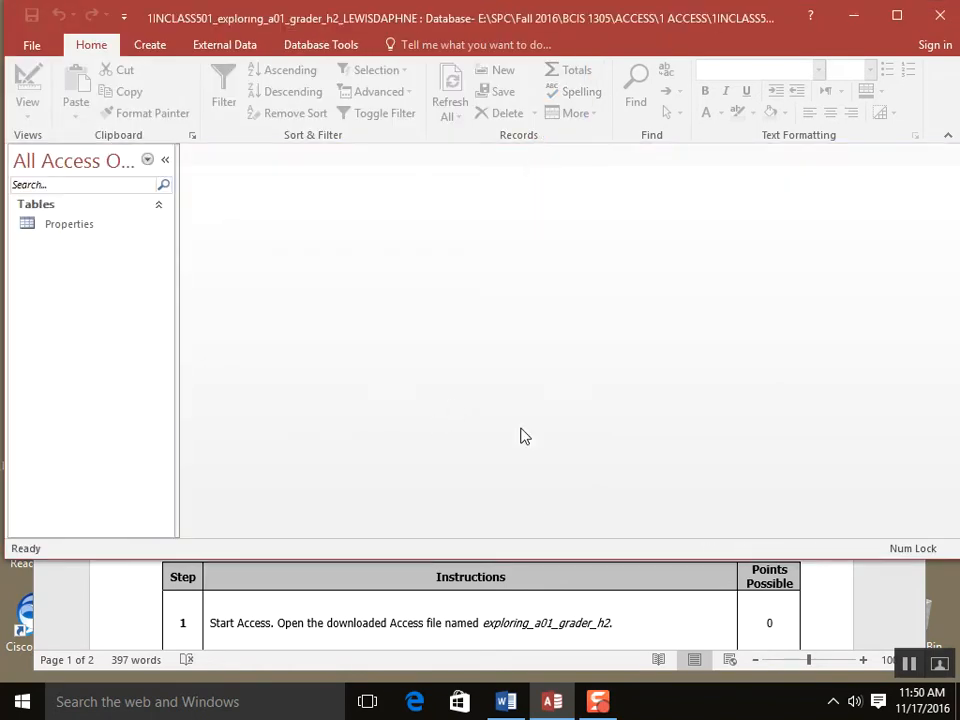
{"action": "left_click", "coordinate": [580, 608]}
{"action": "scroll", "coordinate": [729, 600], "scroll_direction": "up", "scroll_amount": 5}
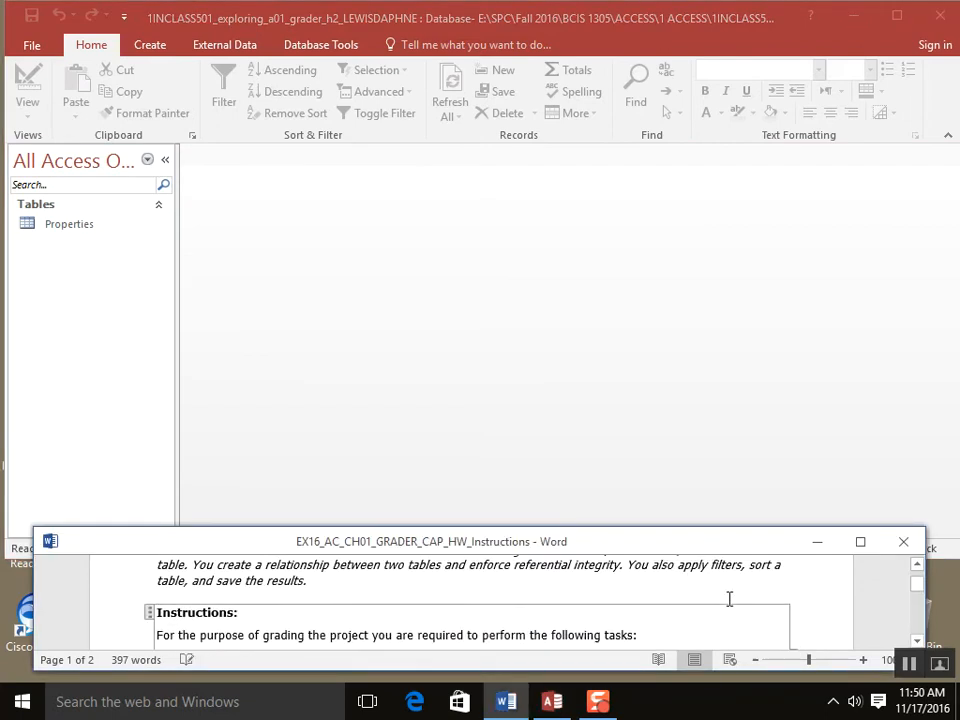
{"action": "scroll", "coordinate": [729, 597], "scroll_direction": "down", "scroll_amount": 1}
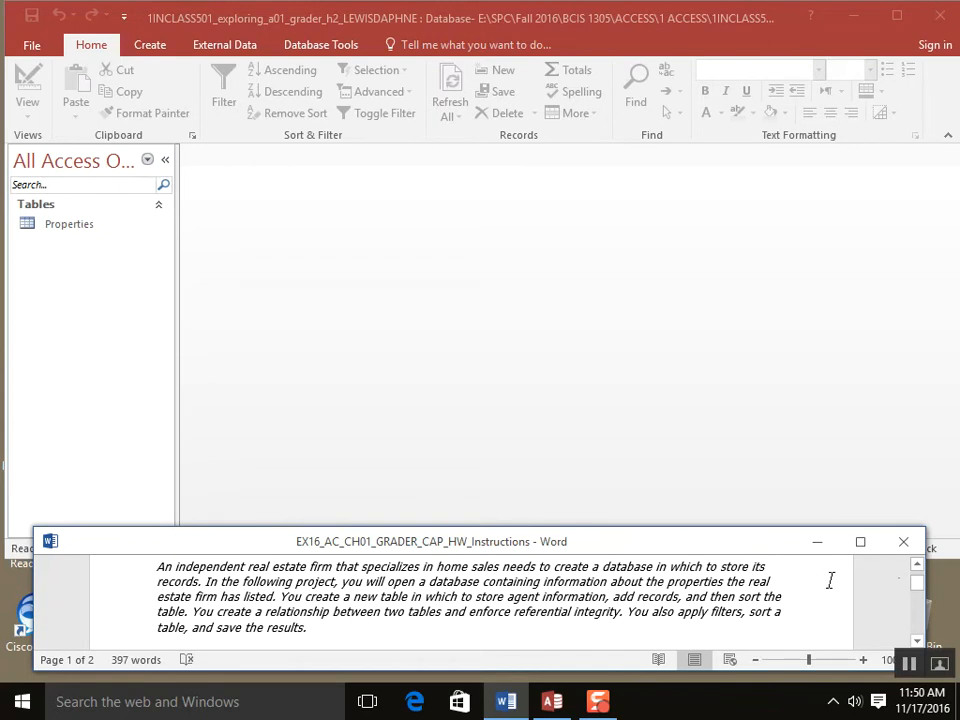
{"action": "left_click", "coordinate": [917, 641]}
{"action": "left_click", "coordinate": [917, 641]}
{"action": "left_click", "coordinate": [917, 641]}
{"action": "left_click", "coordinate": [917, 641]}
{"action": "left_click", "coordinate": [917, 641]}
{"action": "left_click", "coordinate": [917, 641]}
{"action": "left_click", "coordinate": [917, 641]}
{"action": "left_click", "coordinate": [917, 641]}
{"action": "left_click", "coordinate": [917, 641]}
{"action": "left_click", "coordinate": [917, 641]}
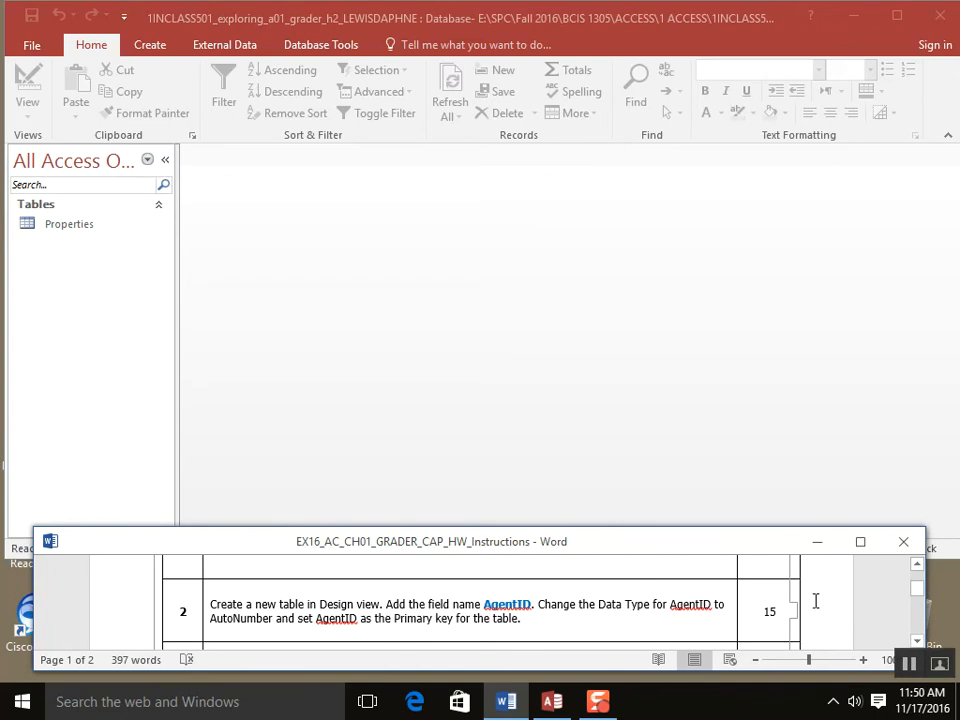
- Return to Access, narrow the Navigation Pane and show the Create commands
{"action": "left_click", "coordinate": [491, 448]}
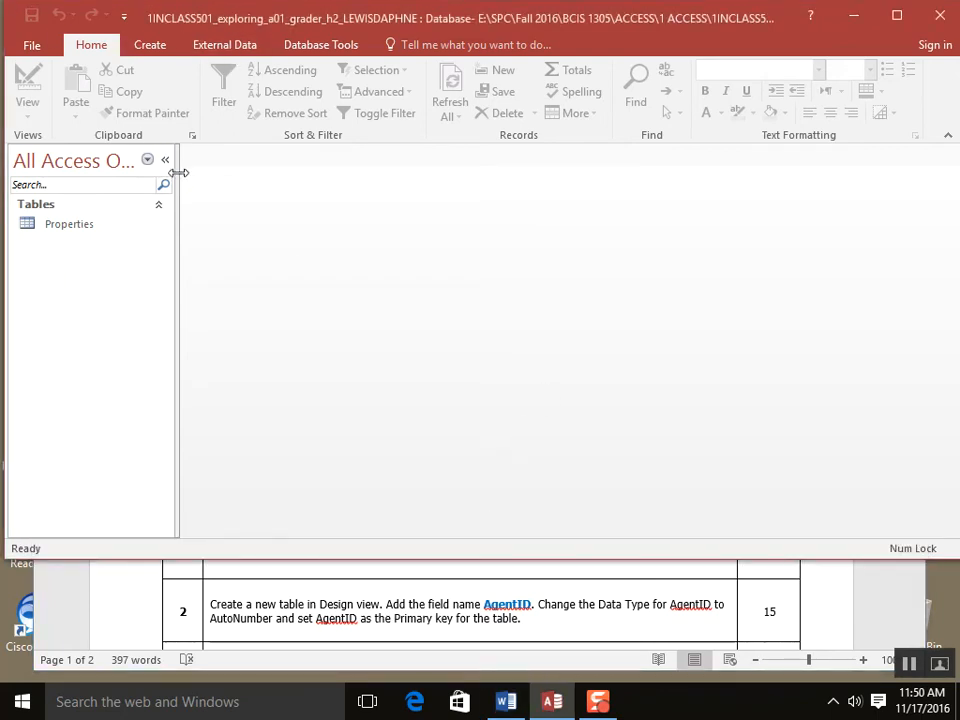
{"action": "mouse_move", "coordinate": [177, 172]}
{"action": "left_mouse_down"}
{"action": "mouse_move", "coordinate": [199, 176]}
{"action": "mouse_move", "coordinate": [173, 180]}
{"action": "left_mouse_up"}
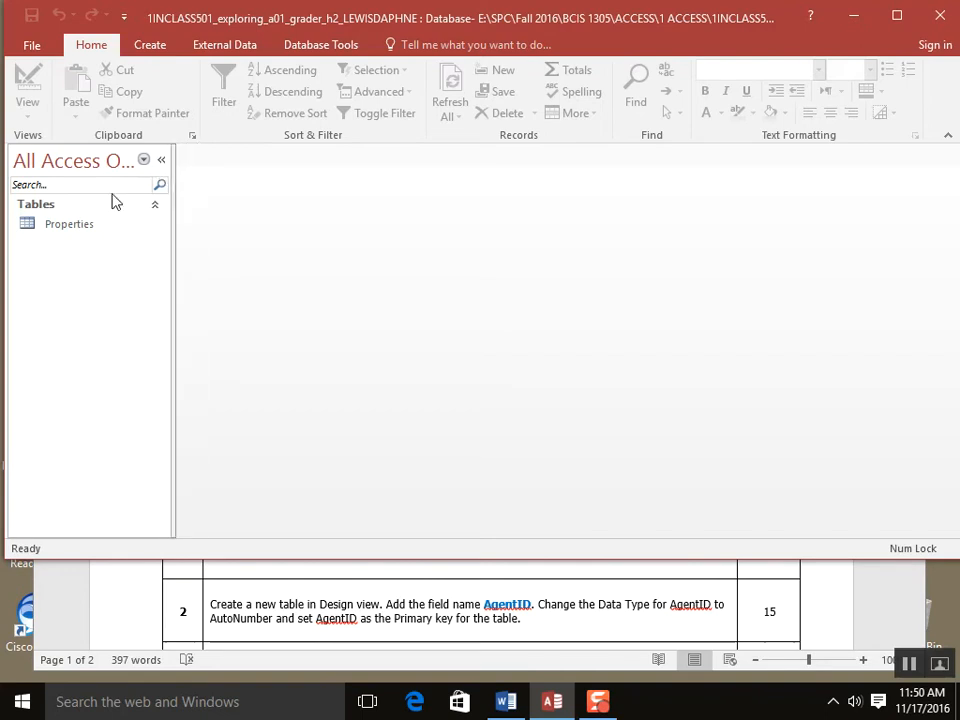
{"action": "left_click", "coordinate": [151, 46]}
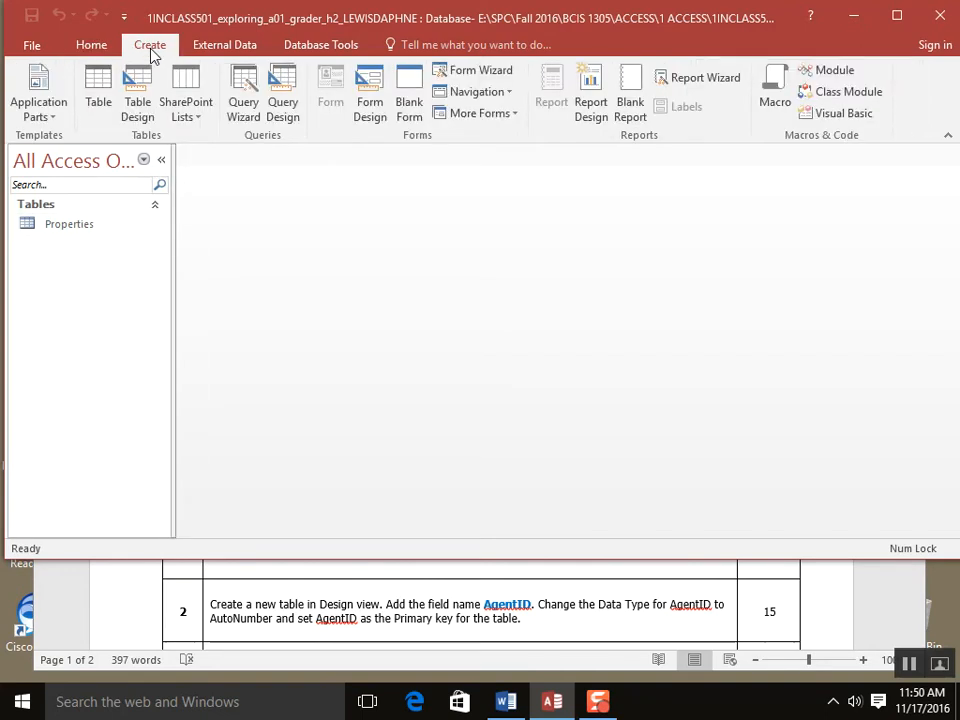
- Create a blank table, switch it to Design view, and save it as Table1
{"action": "left_click", "coordinate": [95, 118]}
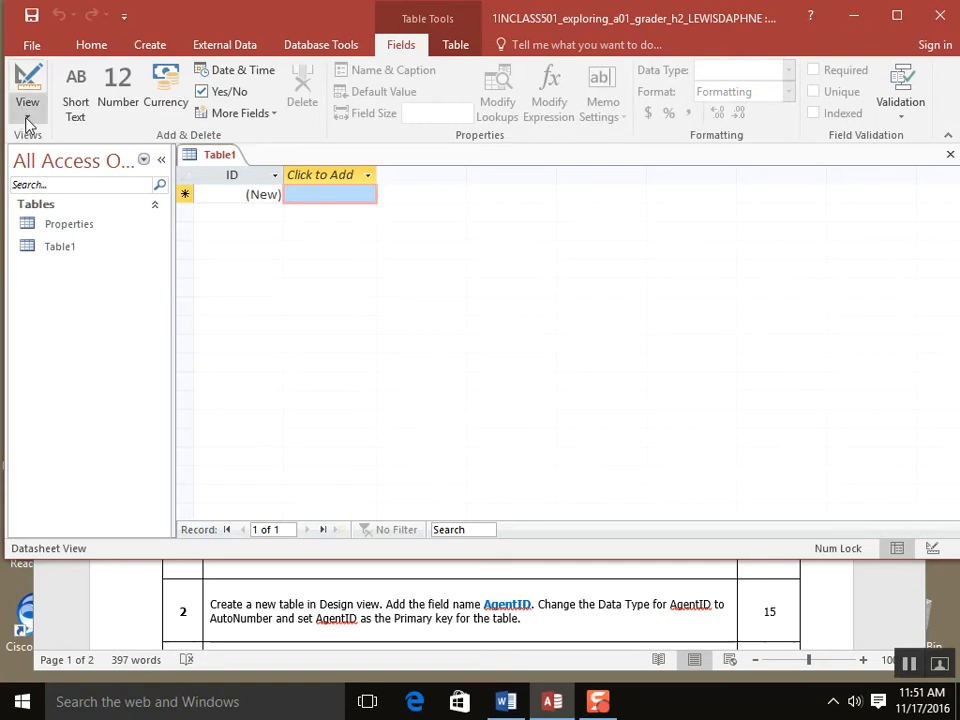
{"action": "left_click", "coordinate": [98, 50]}
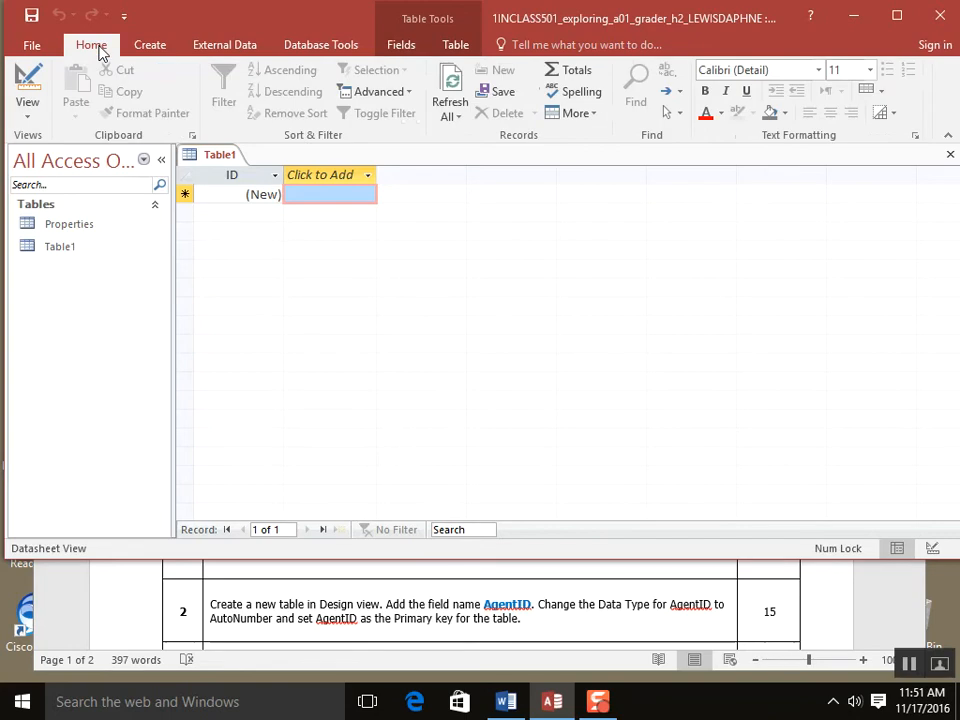
{"action": "left_click", "coordinate": [28, 118]}
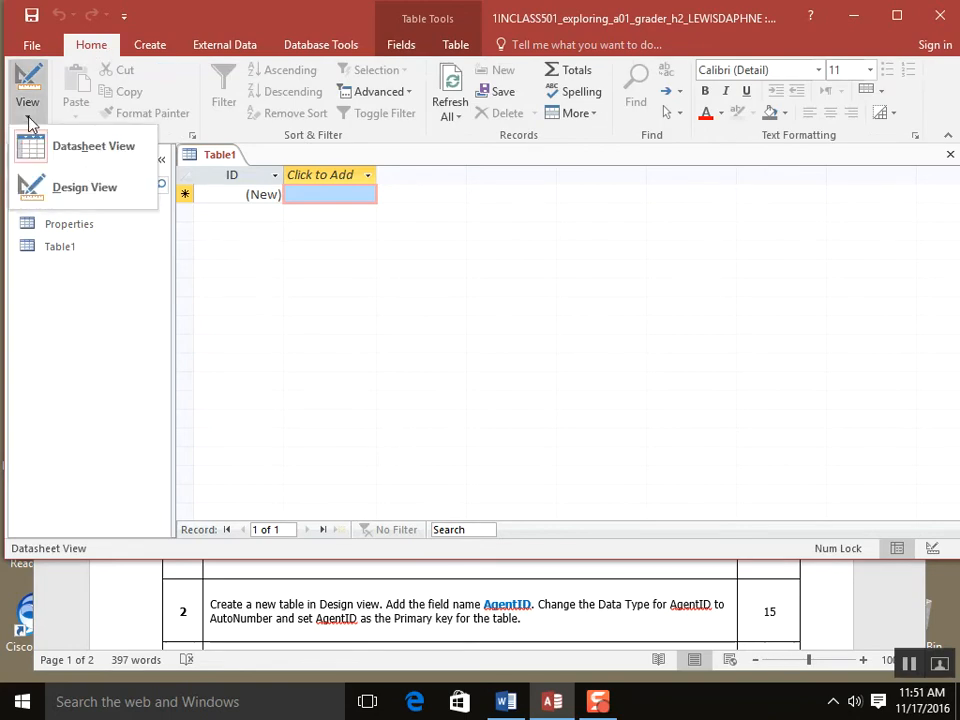
{"action": "left_click", "coordinate": [93, 193]}
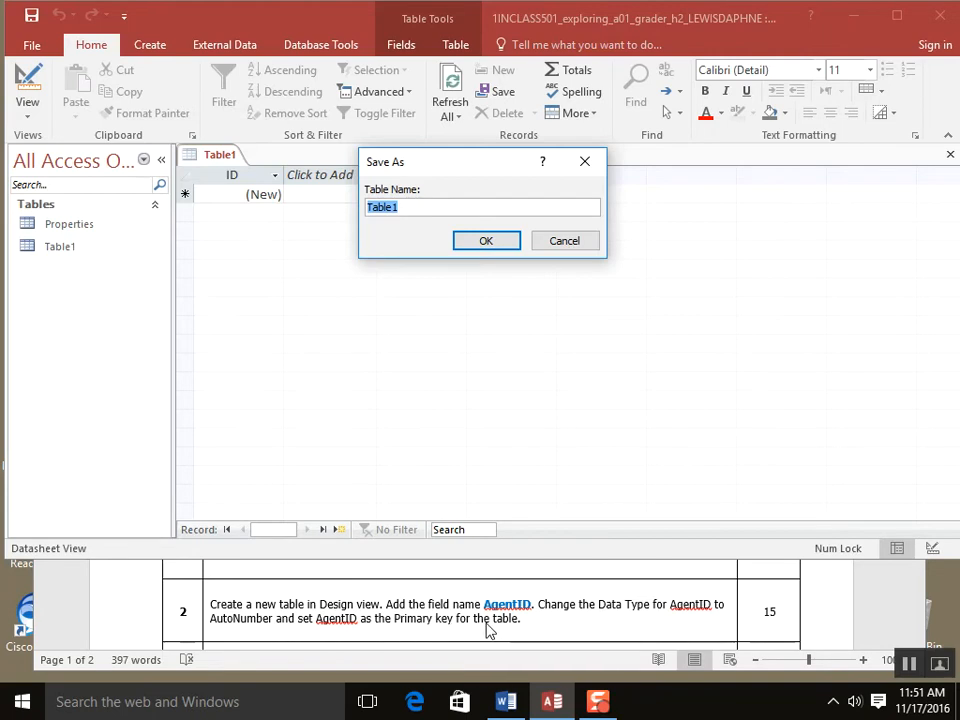
{"action": "left_click", "coordinate": [480, 247]}
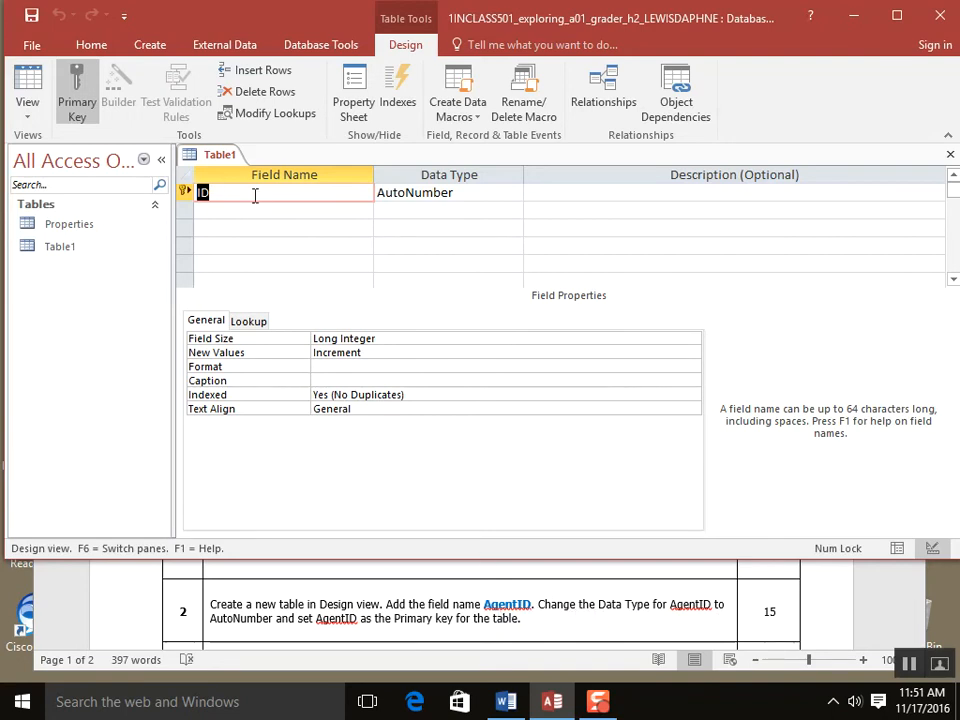
- Rename the ID field to AgentID, keep AutoNumber, and make it the primary key
{"action": "type", "text": "AgentID"}
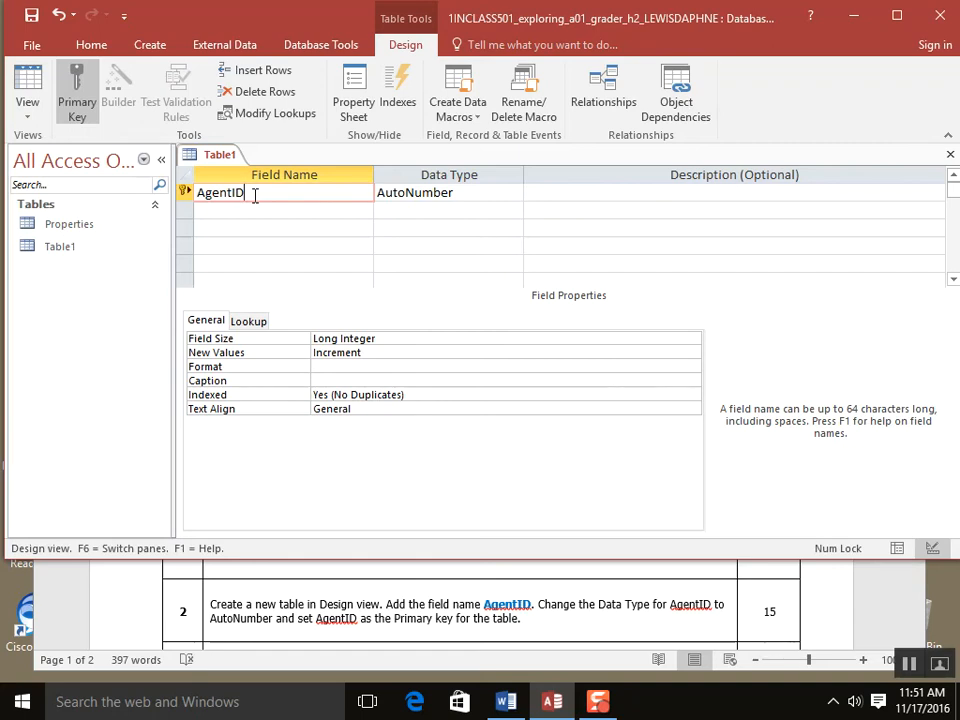
{"action": "key", "text": "Tab"}
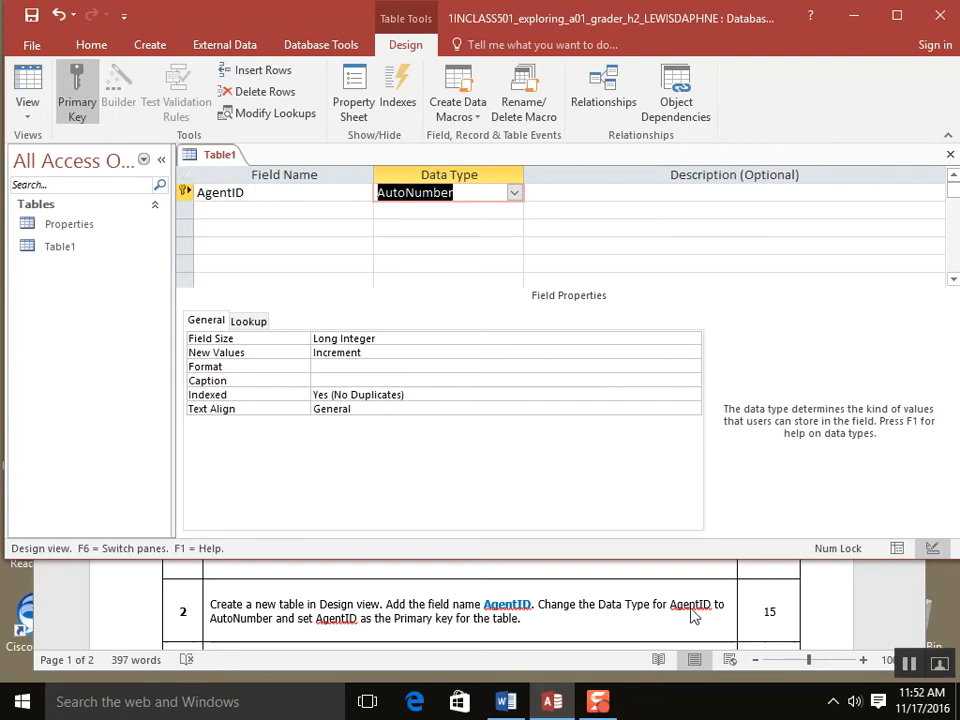
{"action": "left_click", "coordinate": [514, 194]}
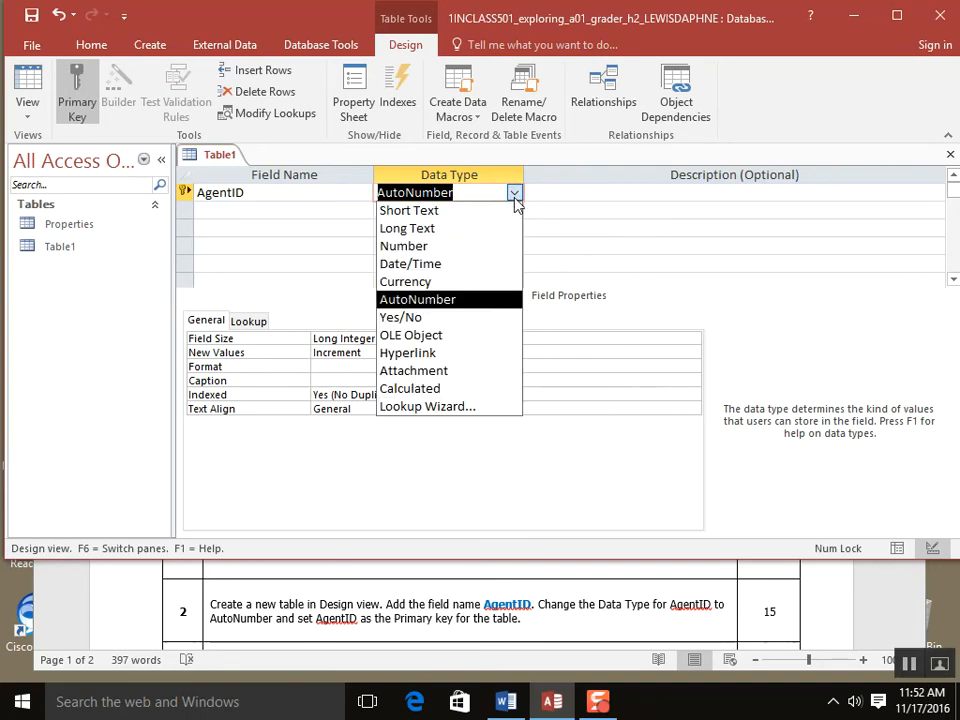
{"action": "left_click", "coordinate": [515, 304]}
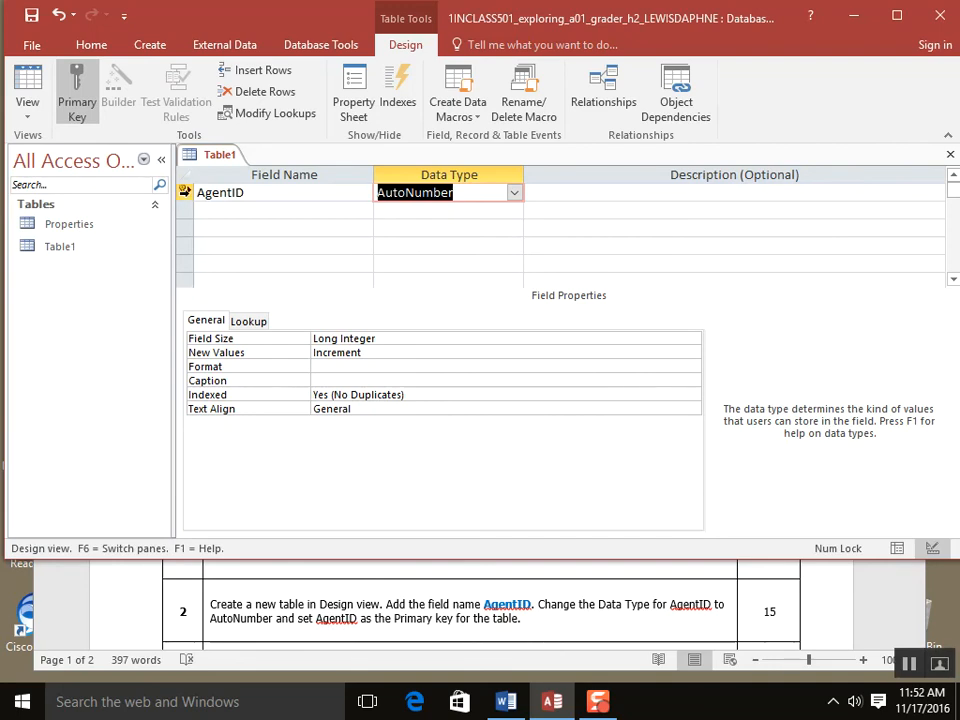
{"action": "left_click", "coordinate": [184, 192]}
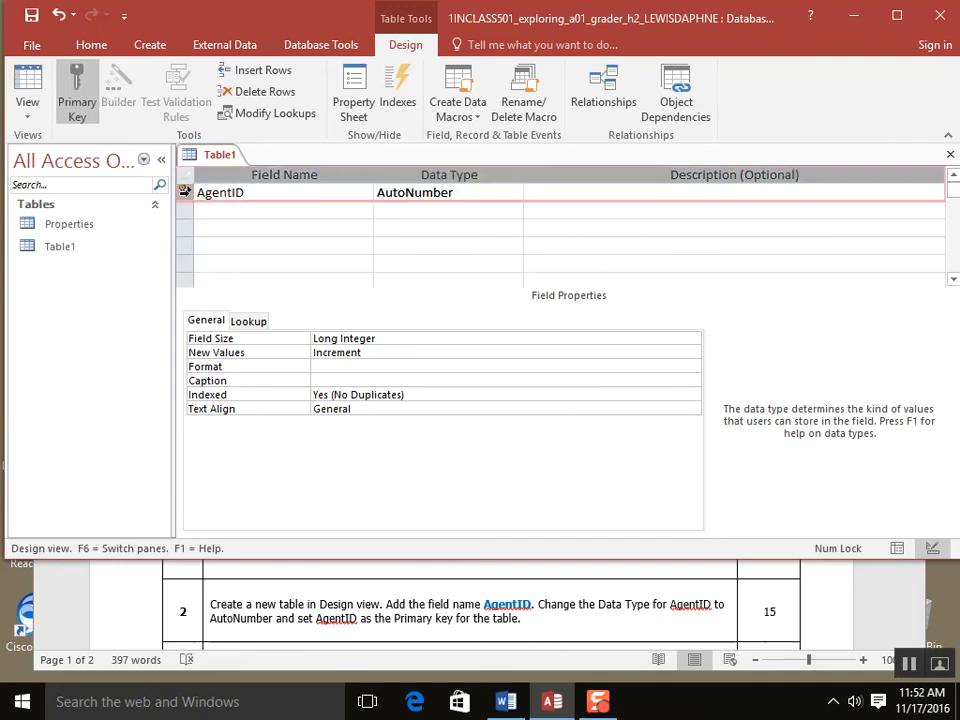
{"action": "left_click", "coordinate": [62, 100]}
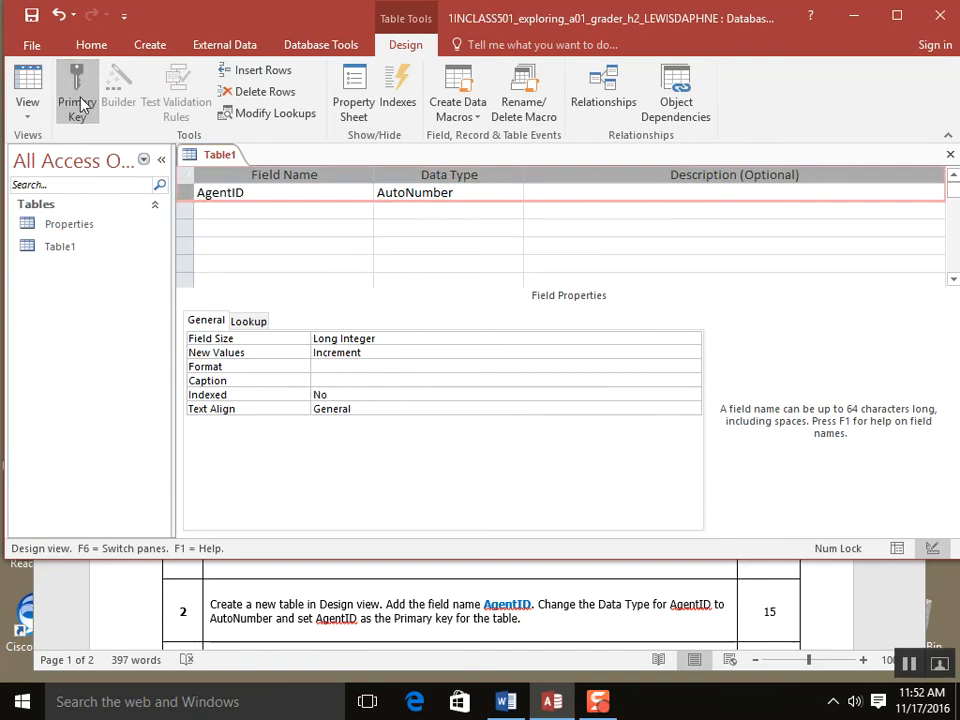
{"action": "left_click", "coordinate": [80, 103]}
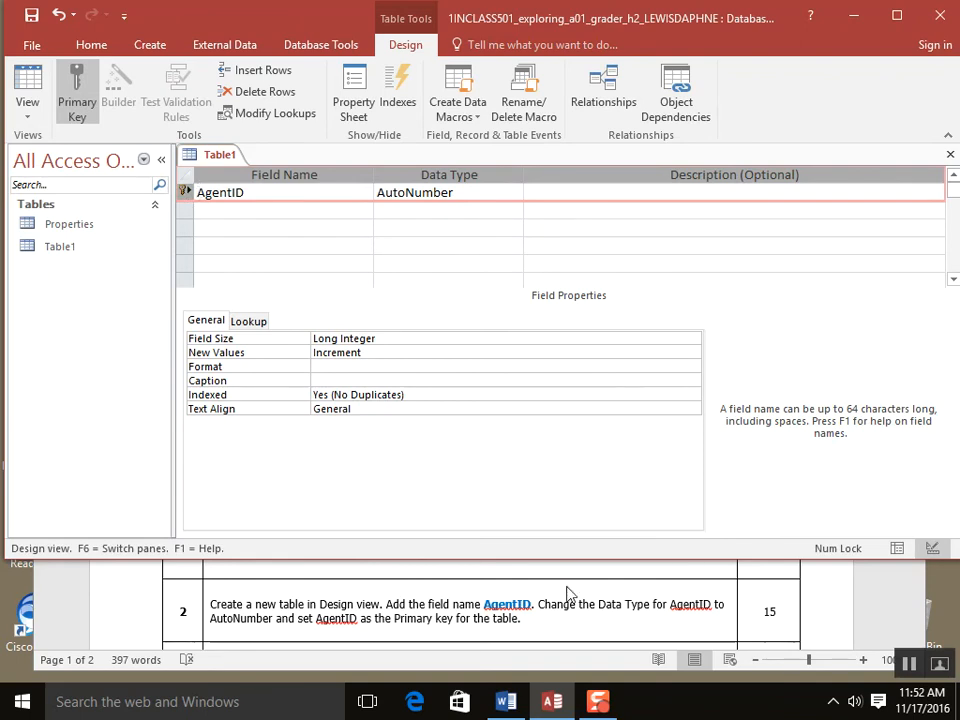
- Check the assignment instructions in Word, then return to the table design
{"action": "left_click", "coordinate": [608, 624]}
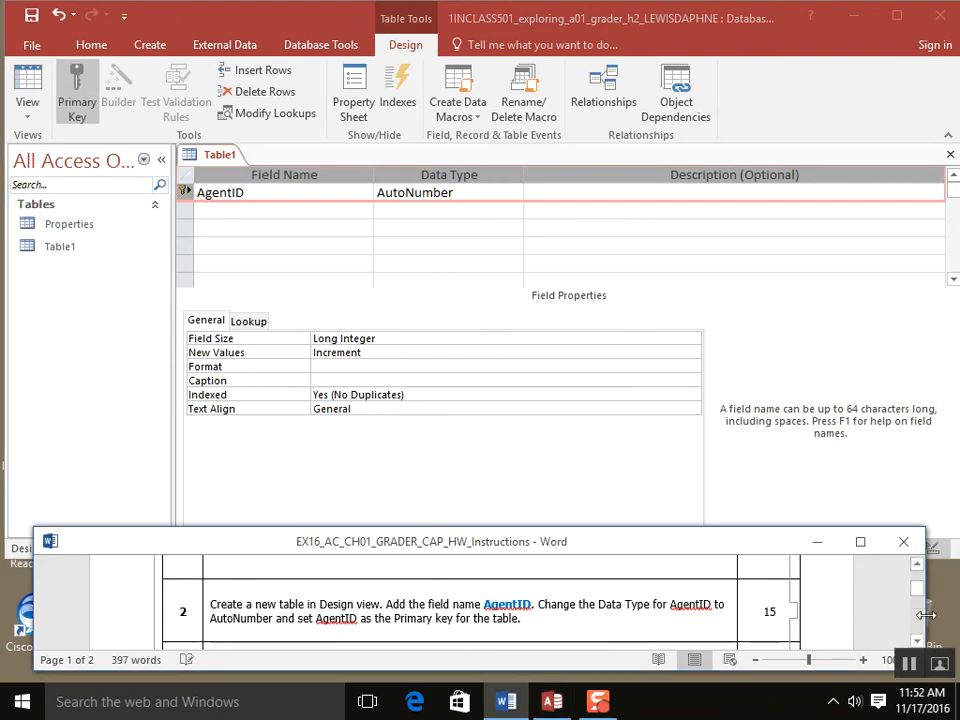
{"action": "left_click_drag", "start_coordinate": [920, 592], "coordinate": [917, 604]}
{"action": "left_click", "coordinate": [916, 566]}
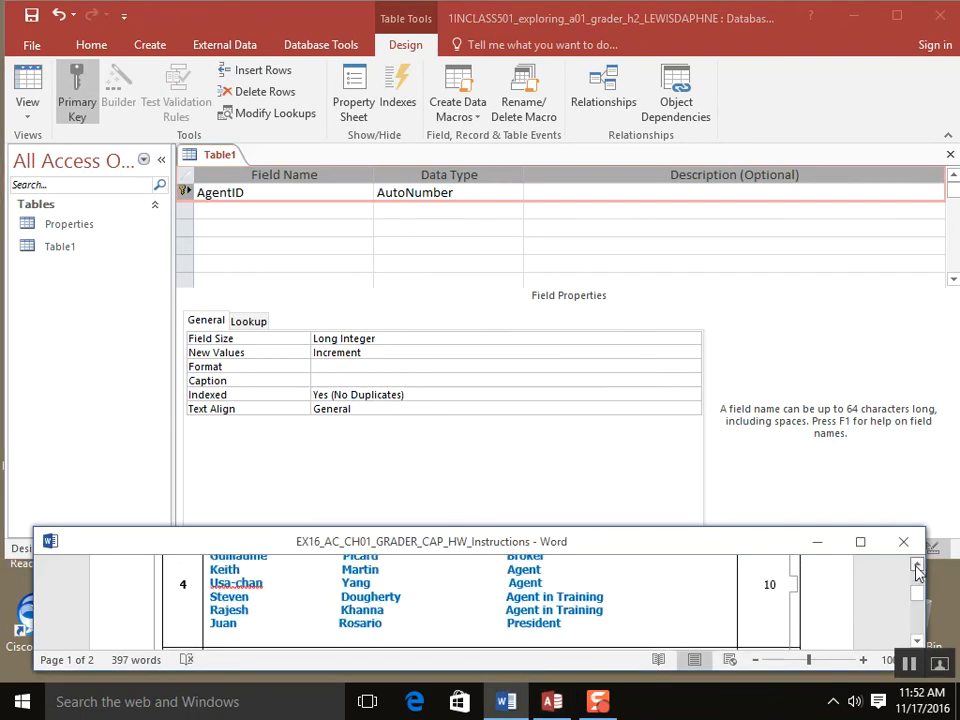
{"action": "left_click", "coordinate": [918, 568]}
{"action": "left_click", "coordinate": [918, 568]}
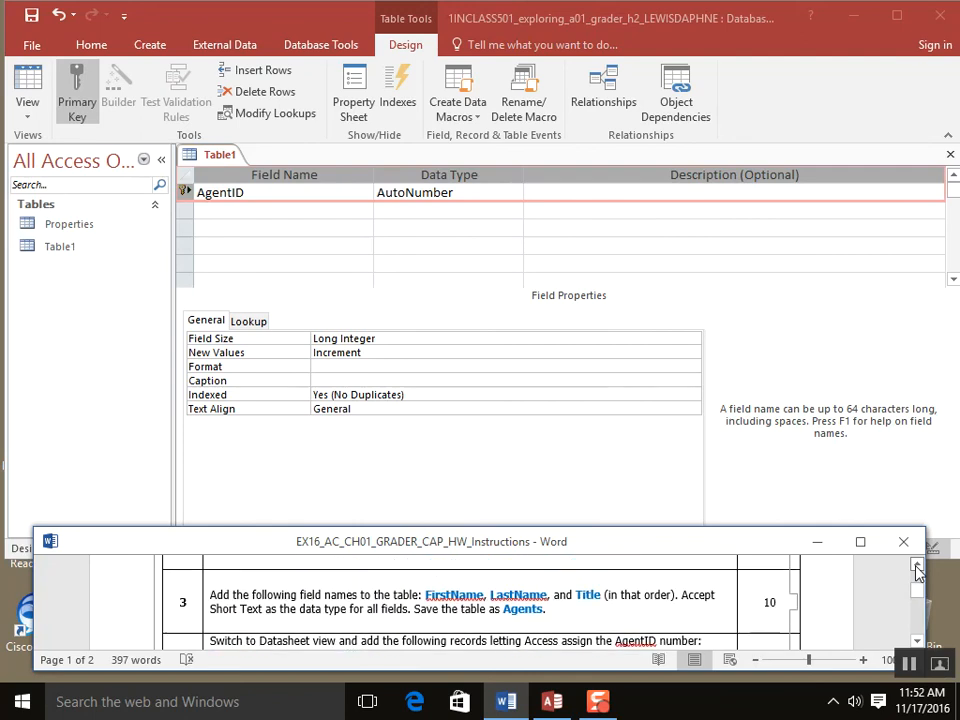
{"action": "left_click", "coordinate": [460, 491]}
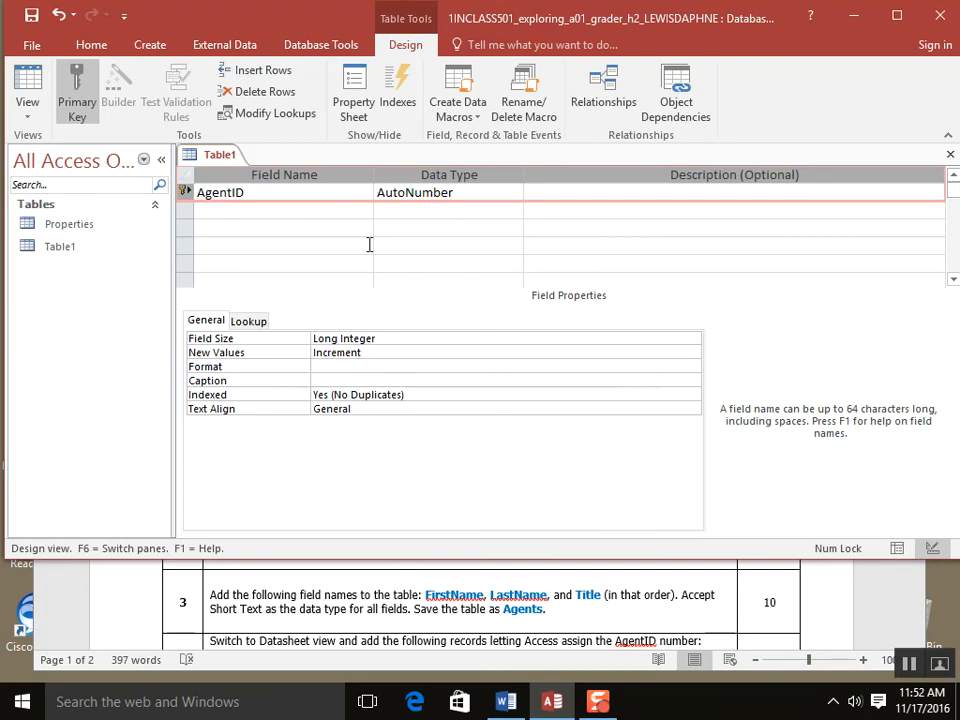
- Add FirstName, LastName and Title fields with the Short Text data type
{"action": "left_click", "coordinate": [287, 215]}
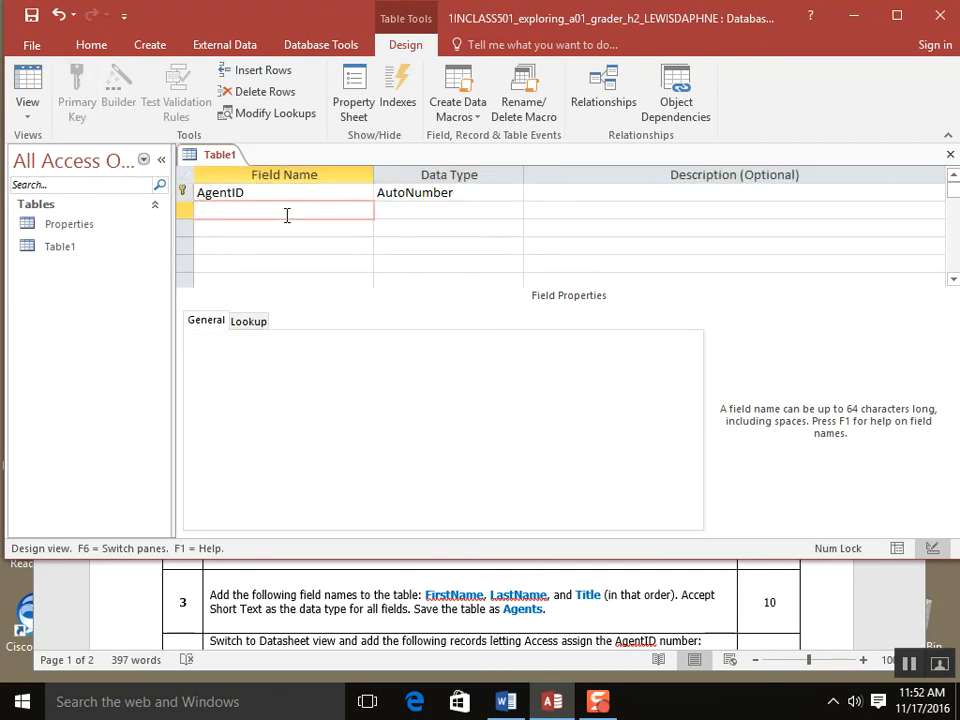
{"action": "type", "text": "FirstName"}
{"action": "key", "text": "Tab"}
{"action": "key", "text": "Tab"}
{"action": "key", "text": "Tab"}
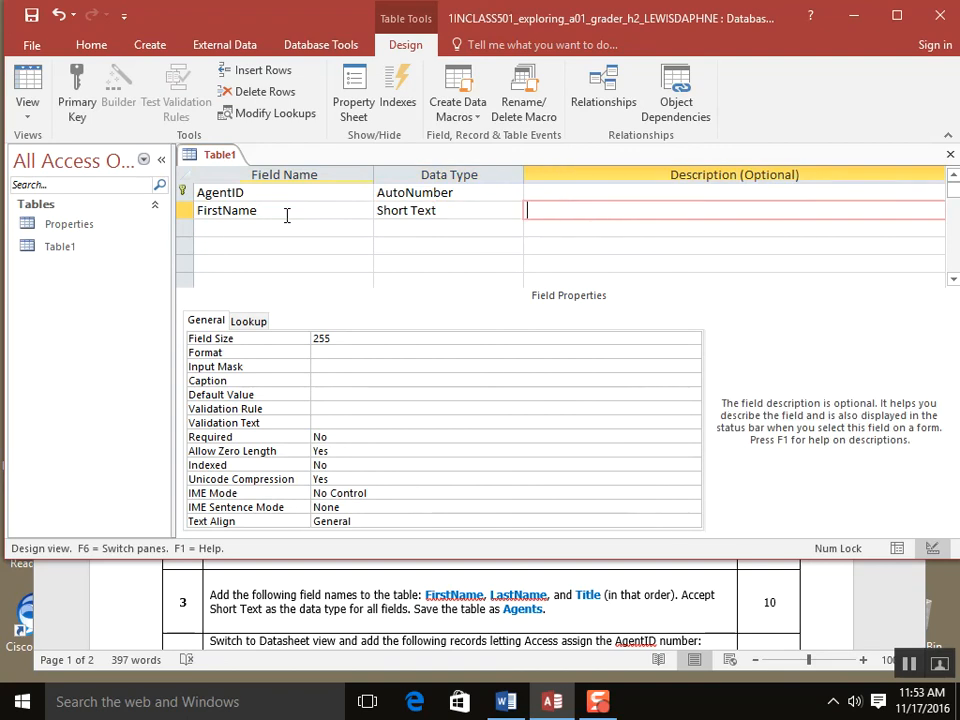
{"action": "type", "text": "LastName"}
{"action": "key", "text": "Tab"}
{"action": "key", "text": "Tab"}
{"action": "key", "text": "Tab"}
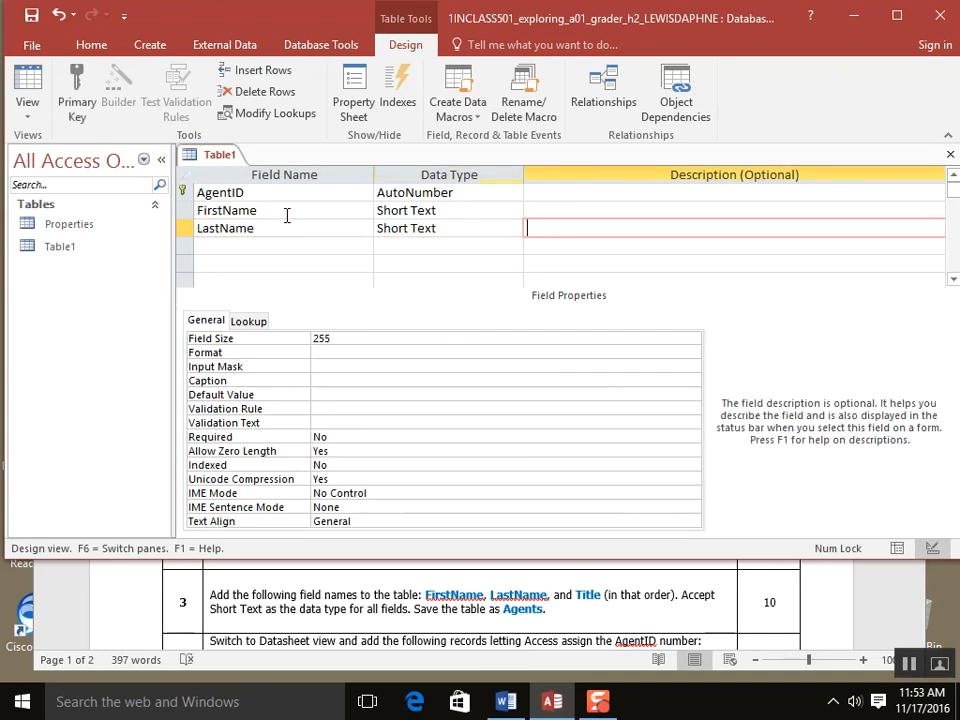
{"action": "type", "text": "Title"}
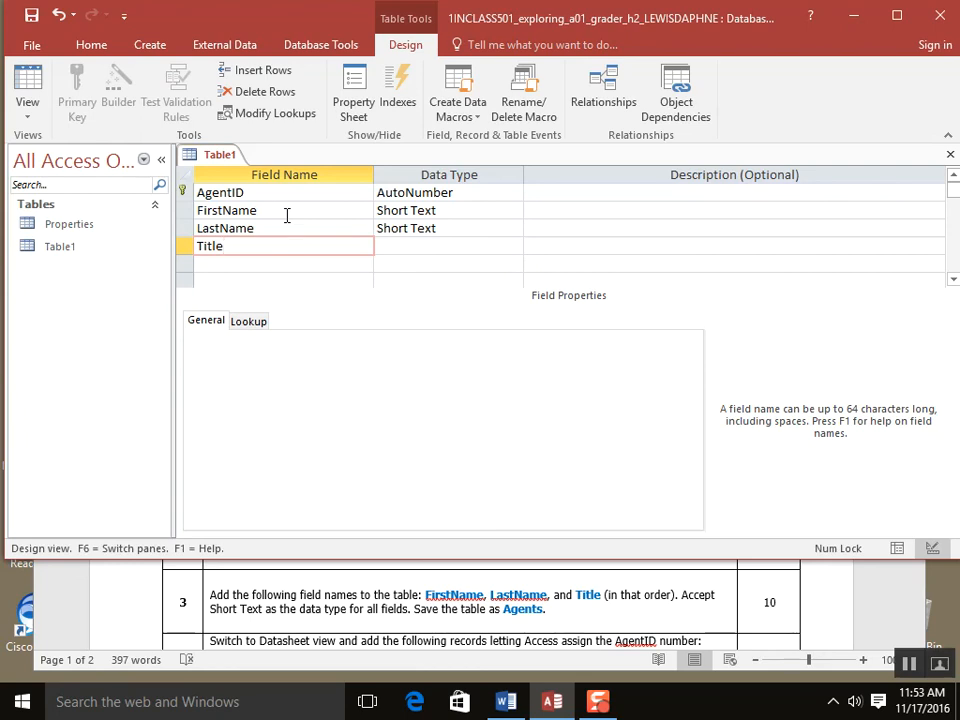
{"action": "key", "text": "Tab"}
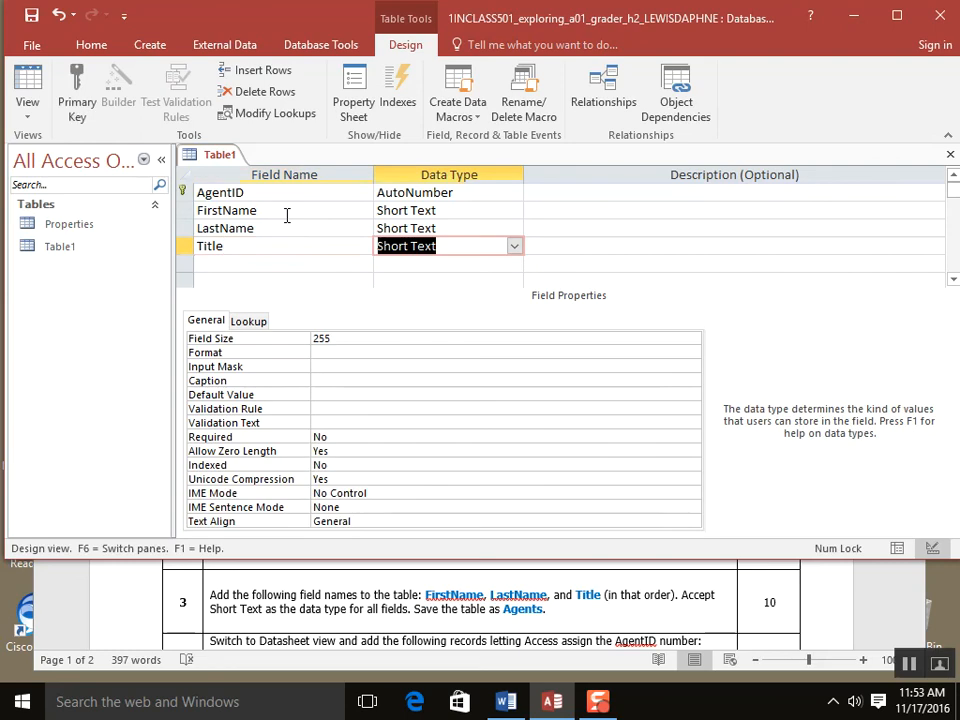
{"action": "key", "text": "Tab"}
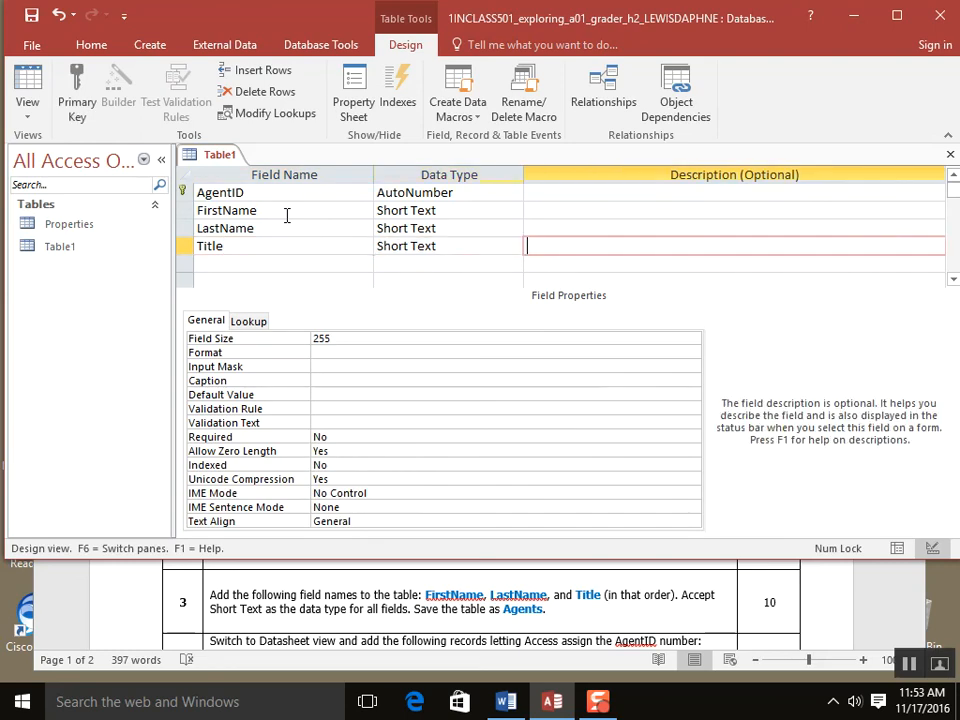
- Commit the Title field and save the Table1 design from its tab's menu
{"action": "right_click", "coordinate": [225, 162]}
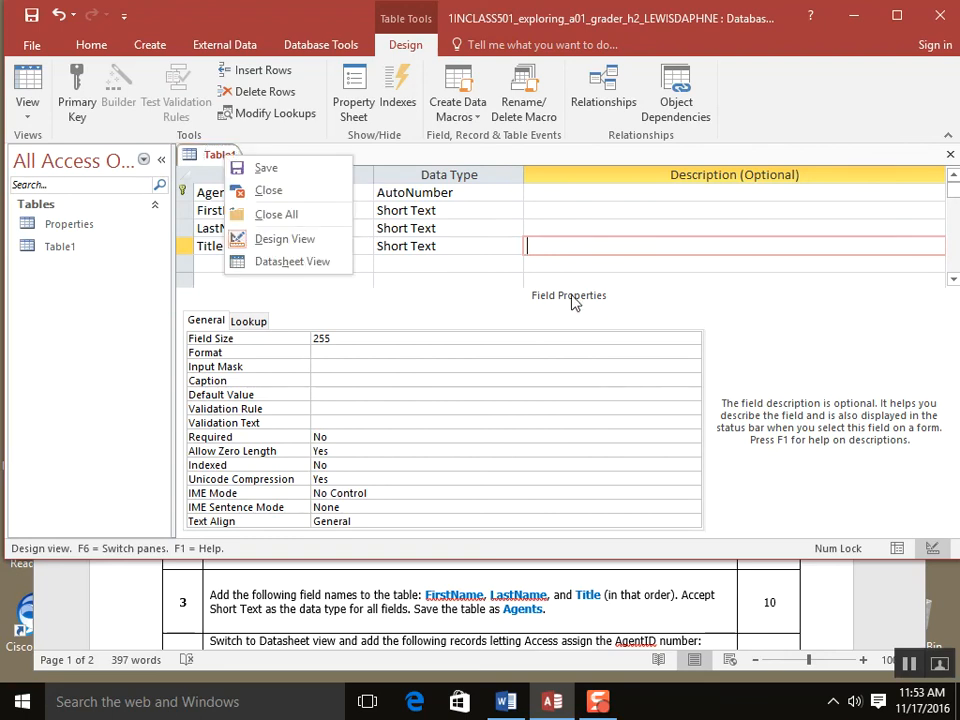
{"action": "left_click", "coordinate": [554, 251]}
{"action": "key", "text": "Tab"}
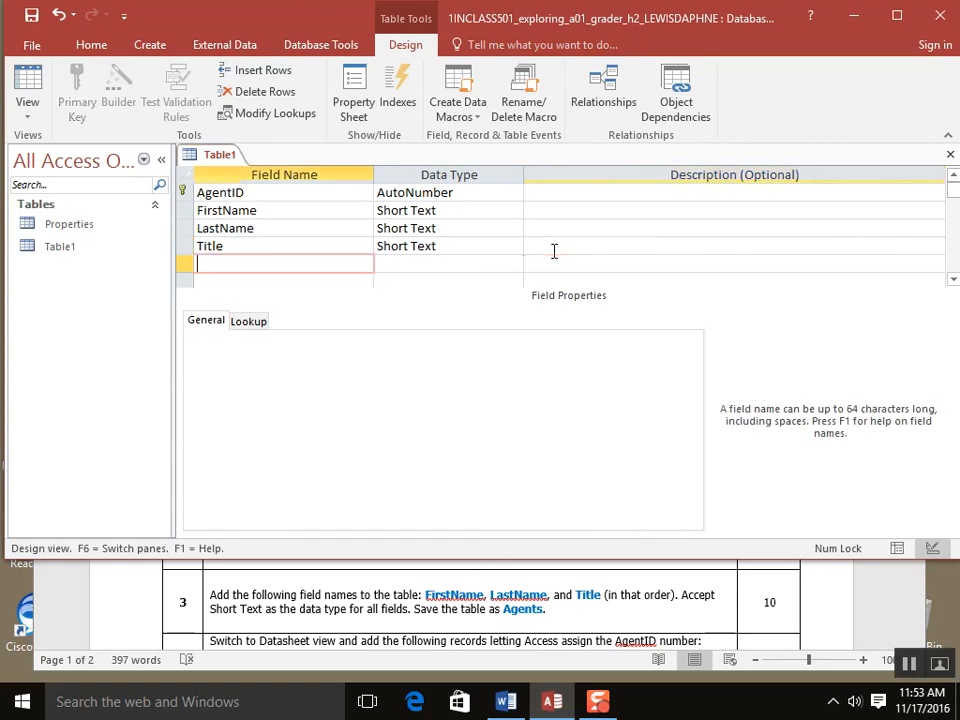
{"action": "right_click", "coordinate": [218, 160]}
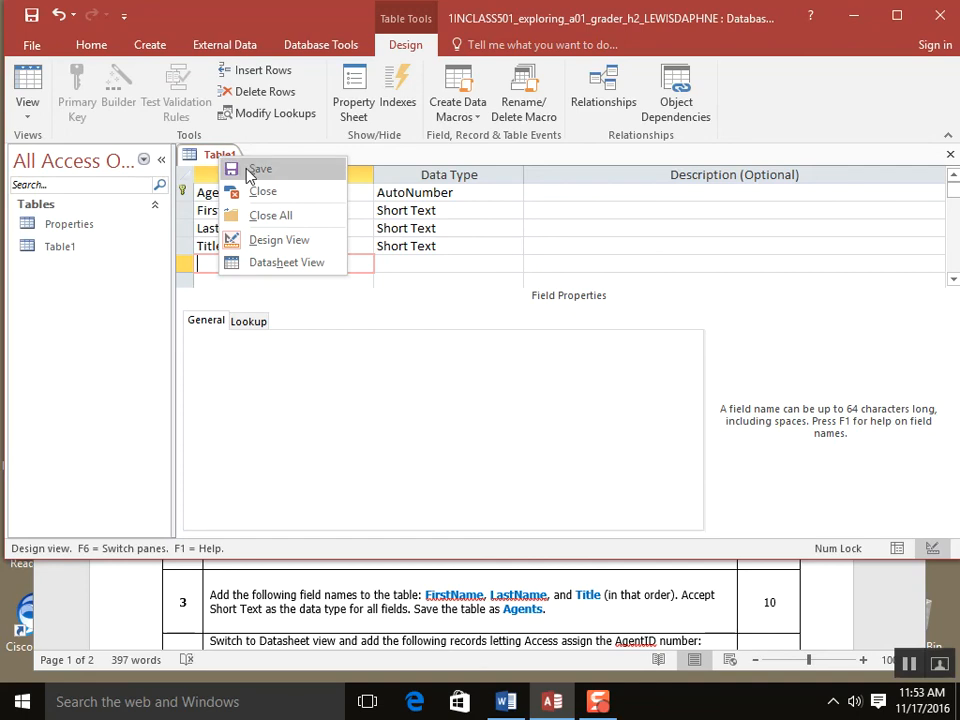
{"action": "left_click", "coordinate": [254, 169]}
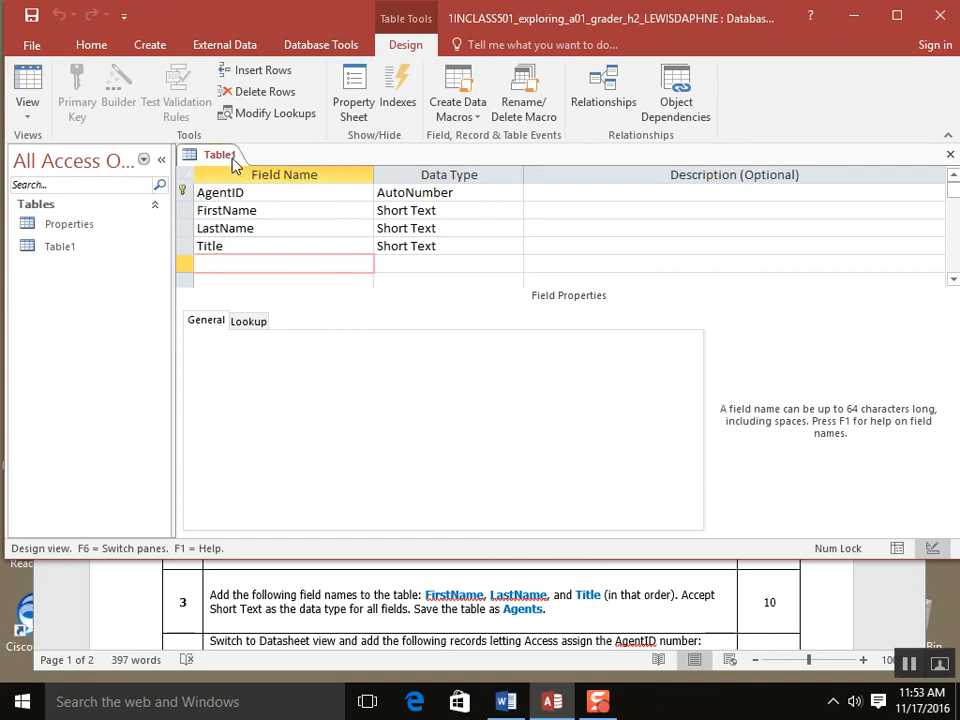
- Close the Table1 design view from its tab's menu
{"action": "right_click", "coordinate": [231, 163]}
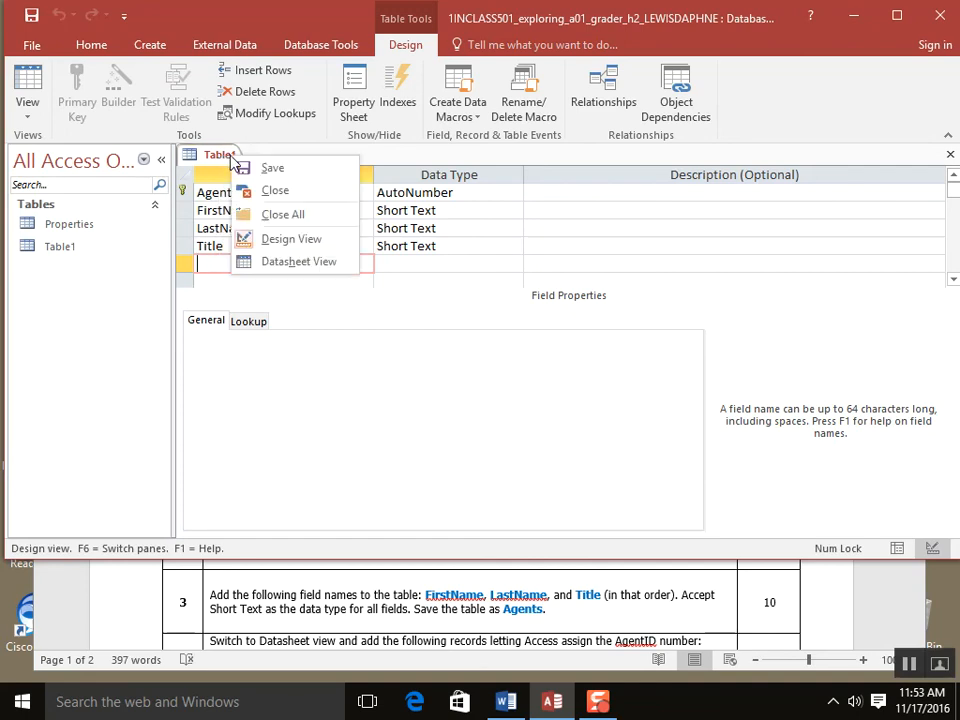
{"action": "left_click", "coordinate": [226, 161]}
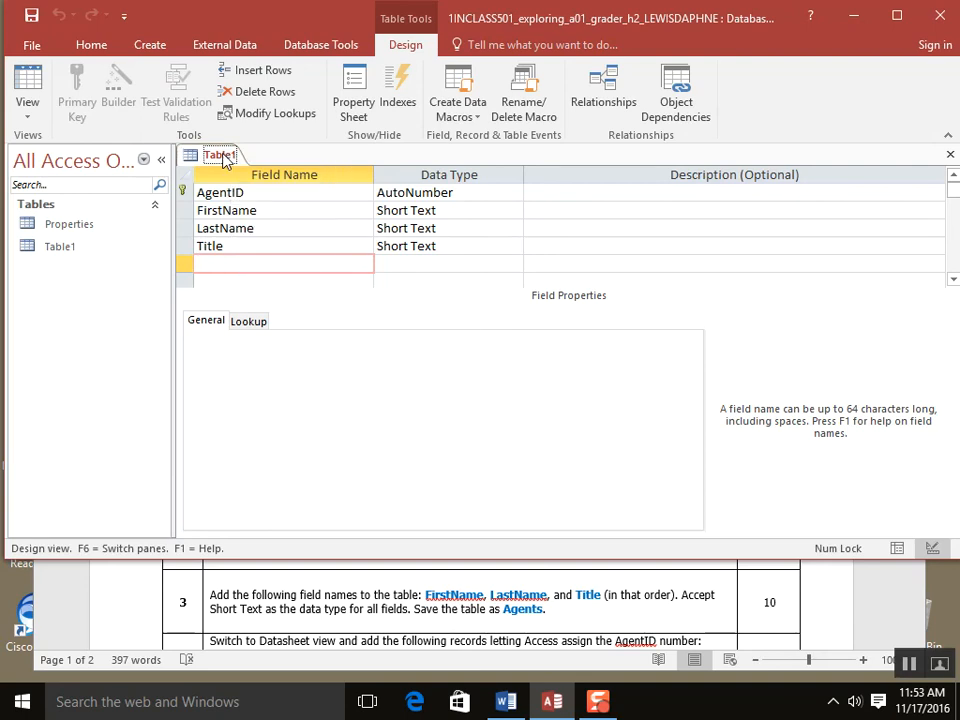
{"action": "right_click", "coordinate": [224, 161]}
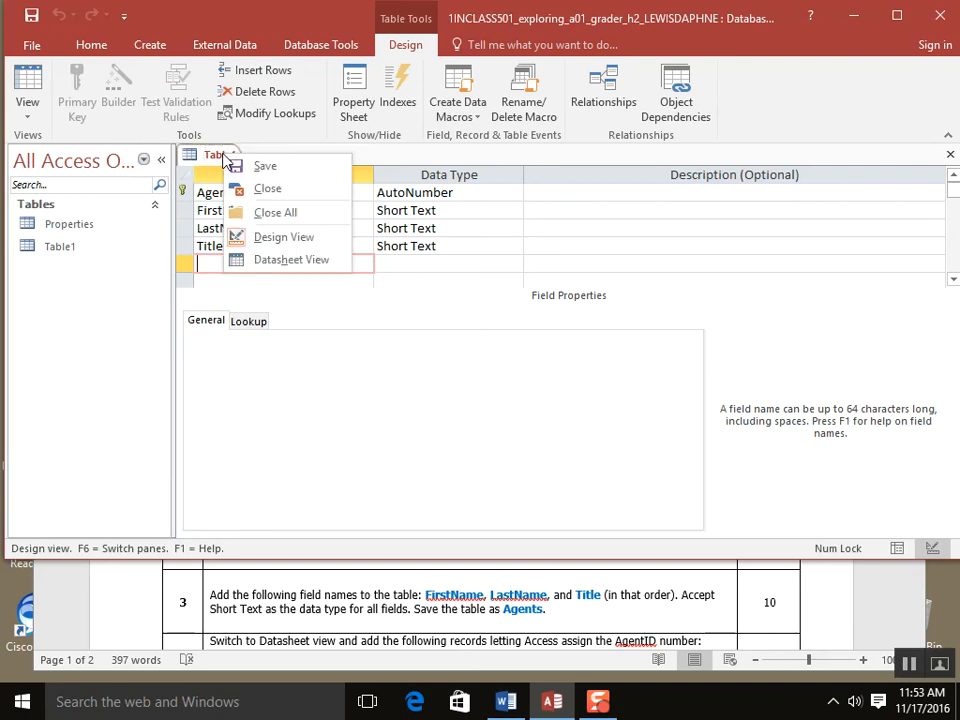
{"action": "left_click", "coordinate": [240, 165]}
{"action": "right_click", "coordinate": [240, 165]}
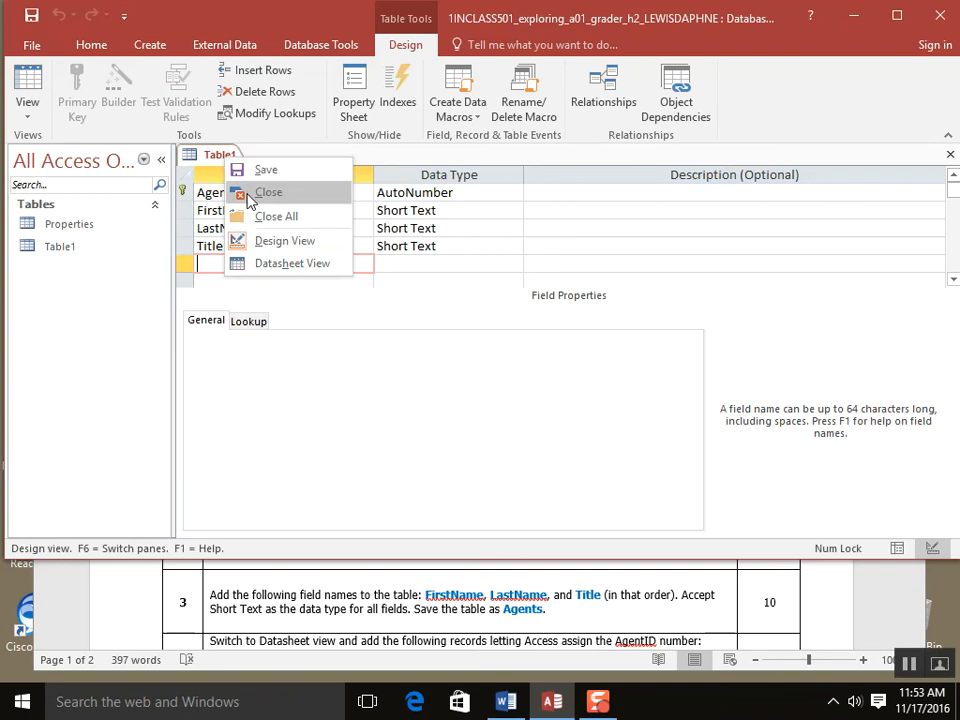
{"action": "left_click", "coordinate": [250, 195]}
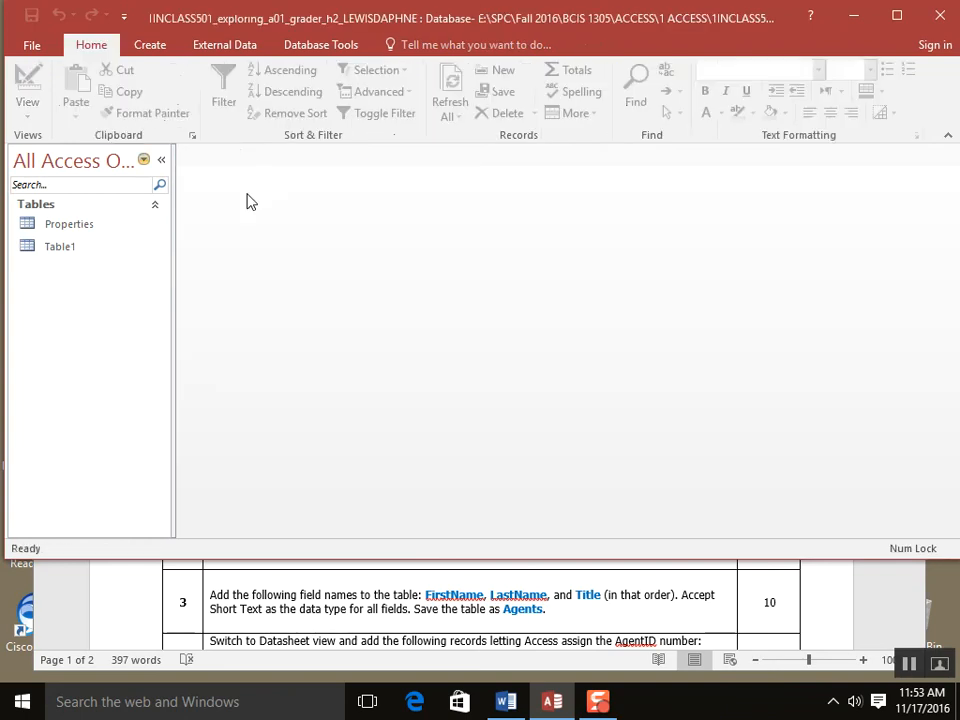
- Rename Table1 to Agents in the Navigation Pane
{"action": "right_click", "coordinate": [76, 256]}
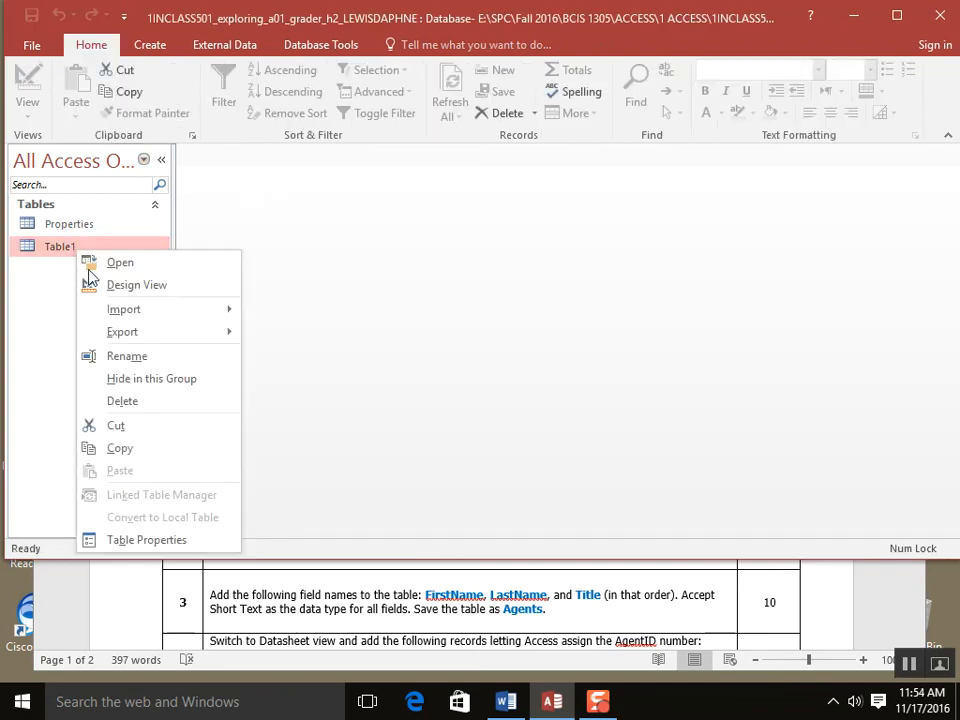
{"action": "left_click", "coordinate": [140, 356]}
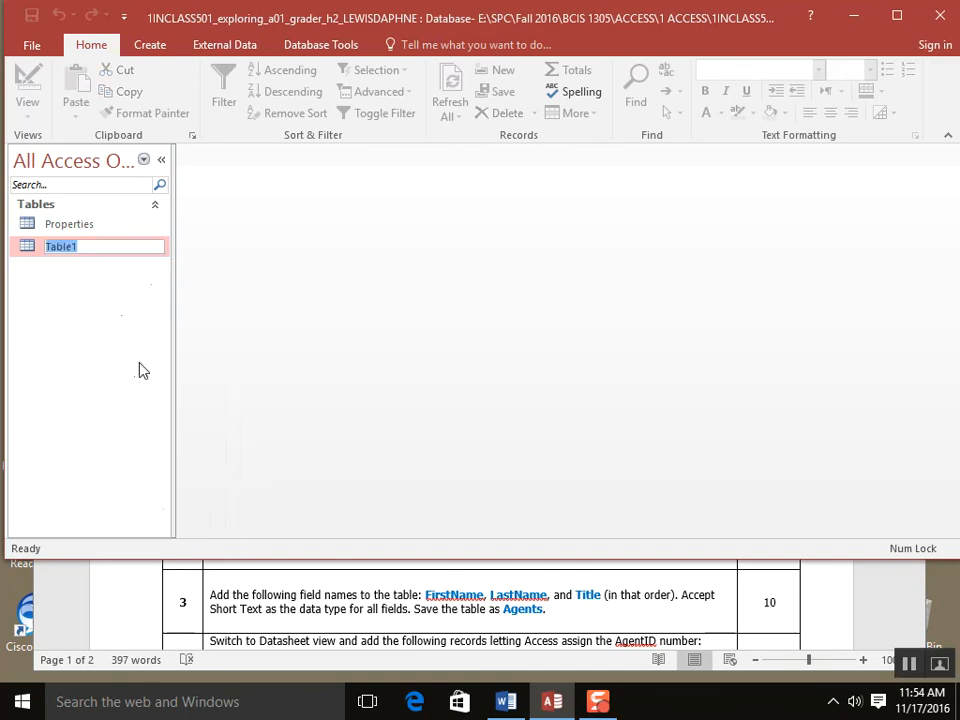
{"action": "type", "text": "Agents"}
{"action": "key", "text": "Return"}
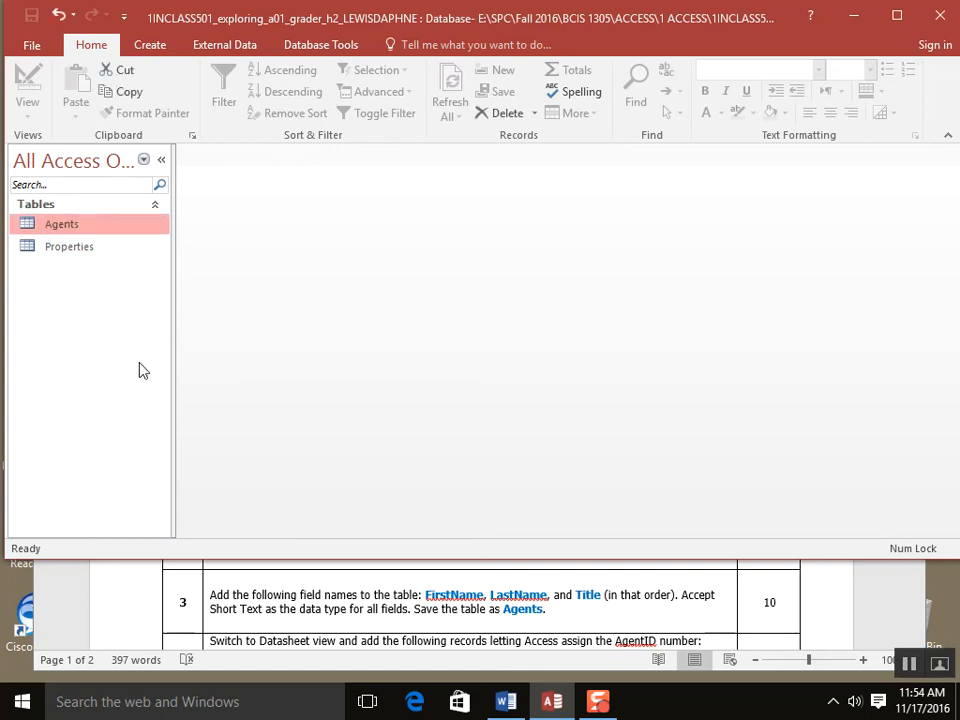